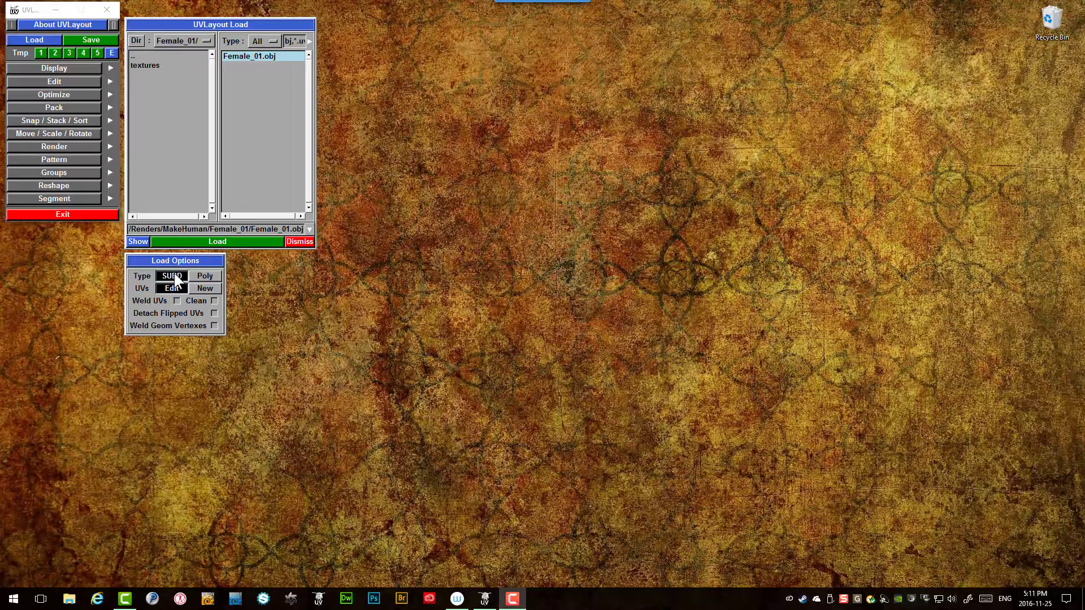
Load Female_01.obj as a SUBD model with its UVs set to Edit, and inspect the body's seams from several angles
{"action": "left_click", "coordinate": [220, 241]}
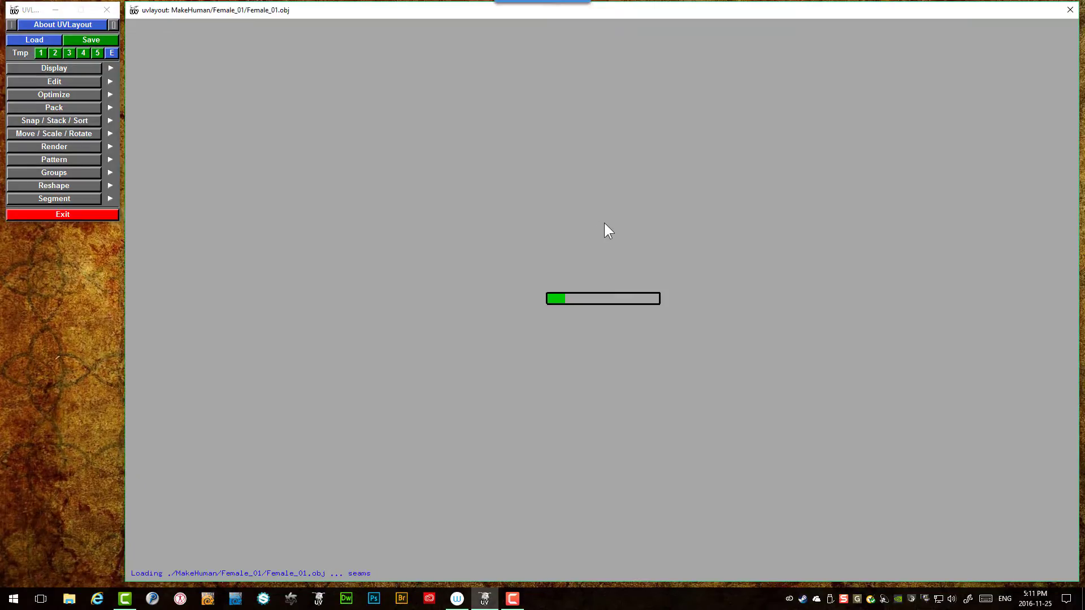
{"action": "left_click_drag", "start_coordinate": [605, 222], "coordinate": [618, 269]}
{"action": "left_click_drag", "start_coordinate": [667, 308], "coordinate": [707, 273]}
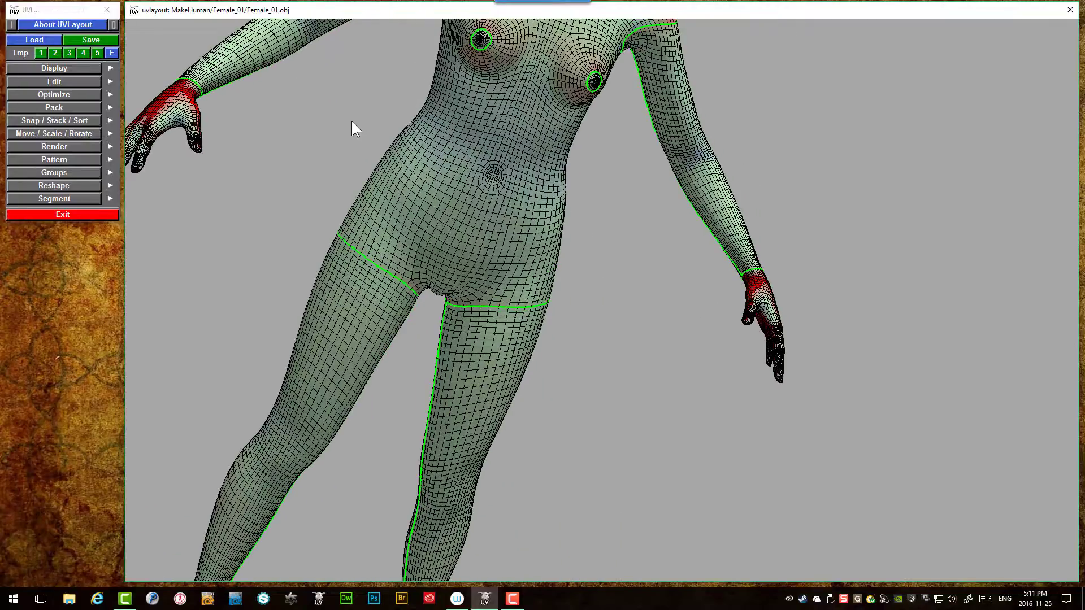
{"action": "left_click_drag", "start_coordinate": [352, 121], "coordinate": [417, 491]}
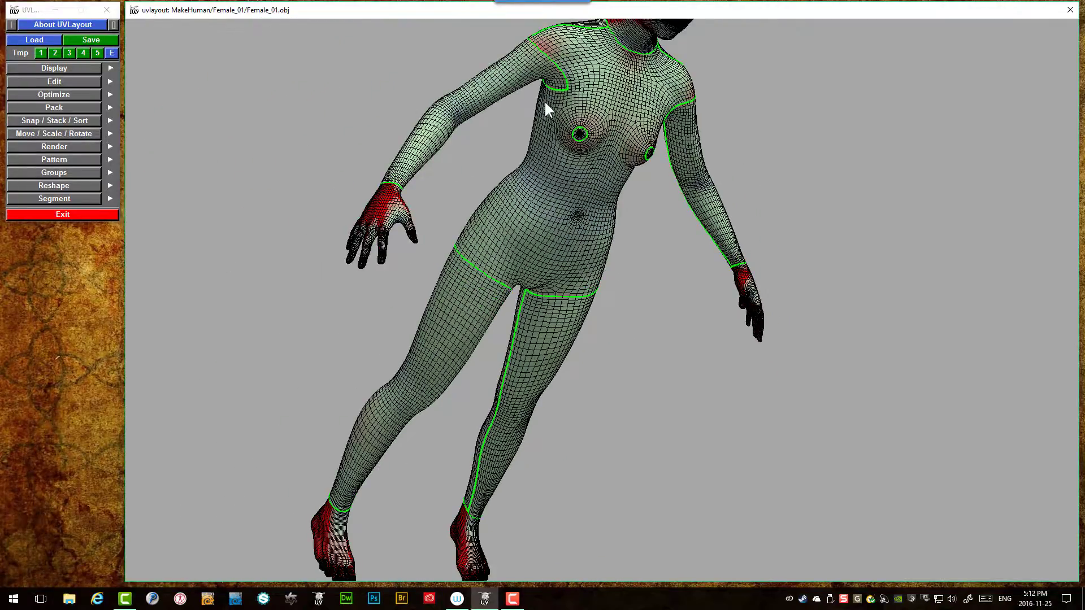
{"action": "left_click_drag", "start_coordinate": [546, 104], "coordinate": [687, 82]}
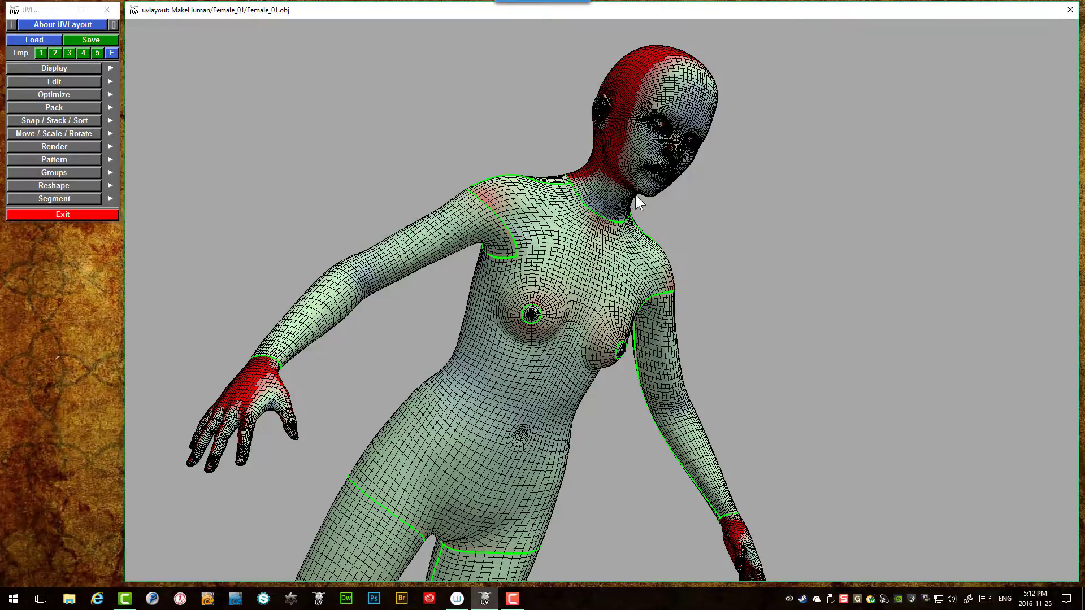
{"action": "left_click_drag", "start_coordinate": [635, 195], "coordinate": [594, 191]}
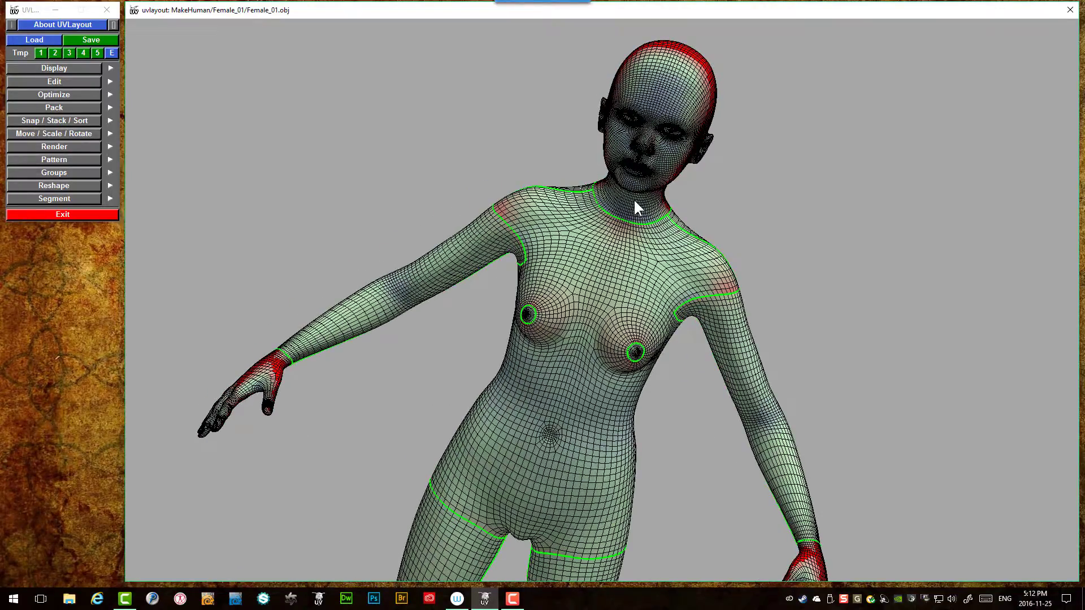
Try to switch the loaded body model to 3D editing
{"action": "key", "text": "e"}
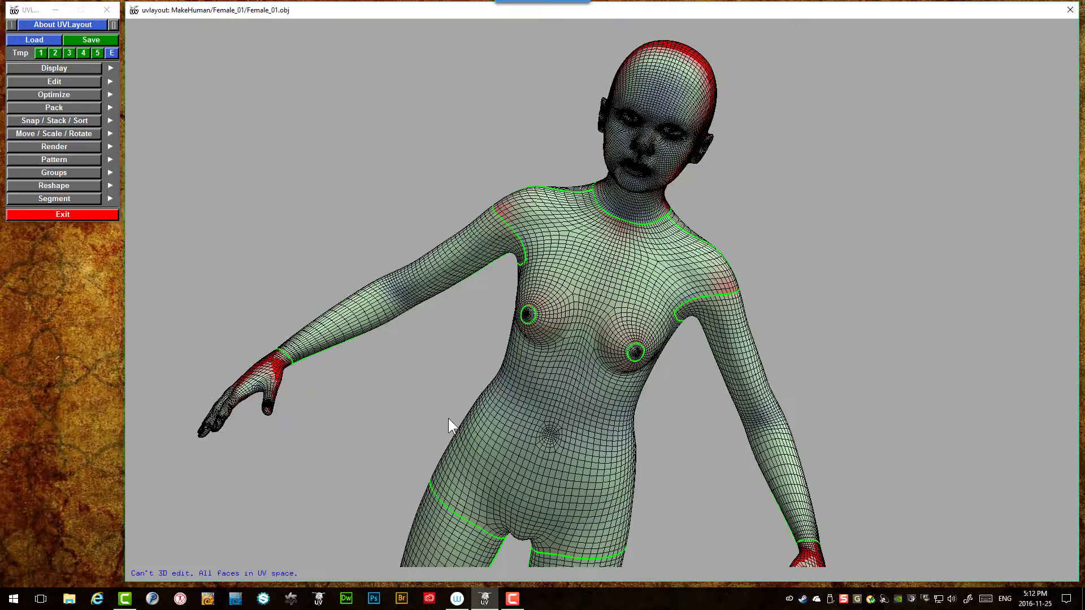
{"action": "left_click_drag", "start_coordinate": [448, 419], "coordinate": [435, 446]}
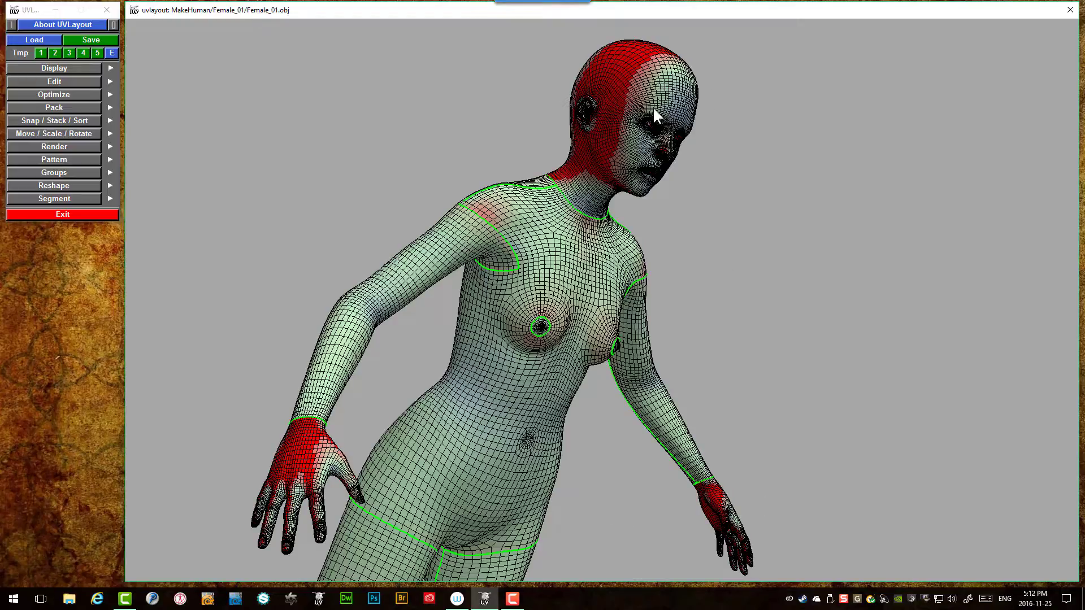
{"action": "right_click_drag", "start_coordinate": [647, 134], "coordinate": [598, 302]}
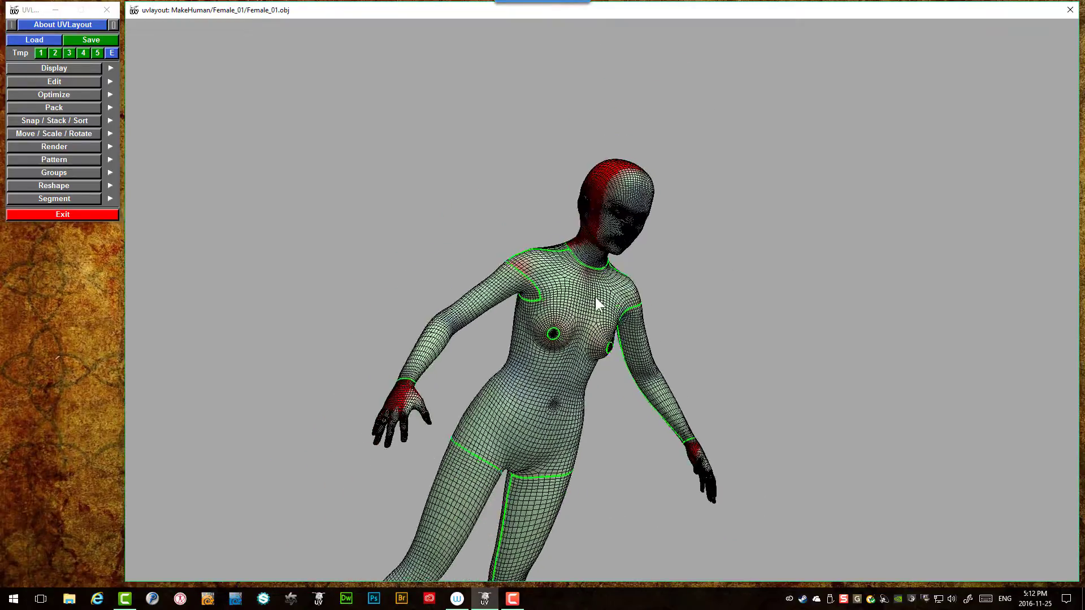
{"action": "left_click_drag", "start_coordinate": [596, 299], "coordinate": [562, 291]}
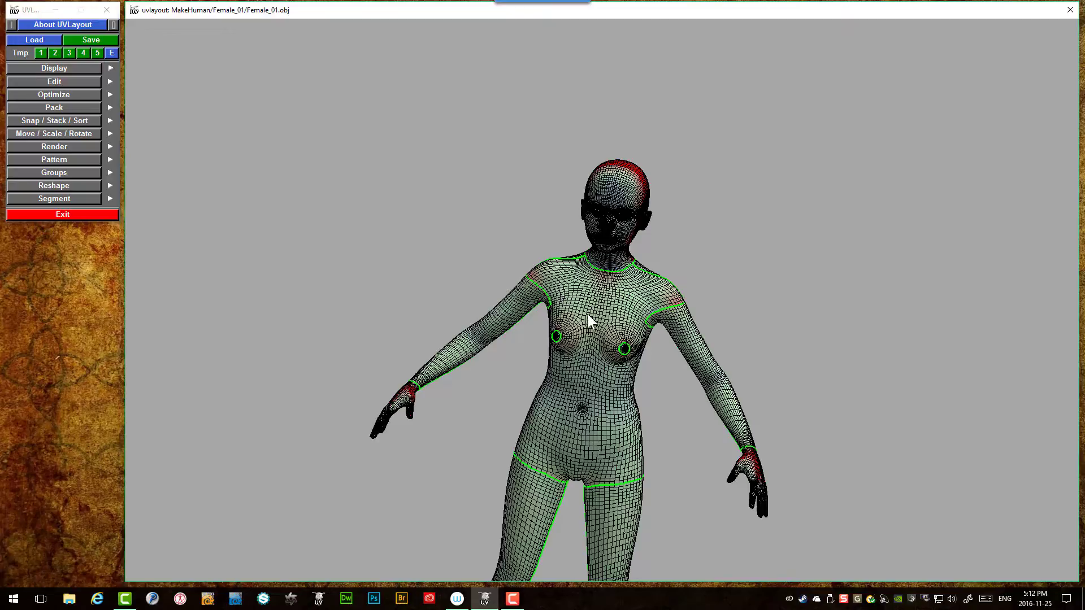
Switch to the UV view and drop the head shell out of UV space
{"action": "key", "text": "1"}
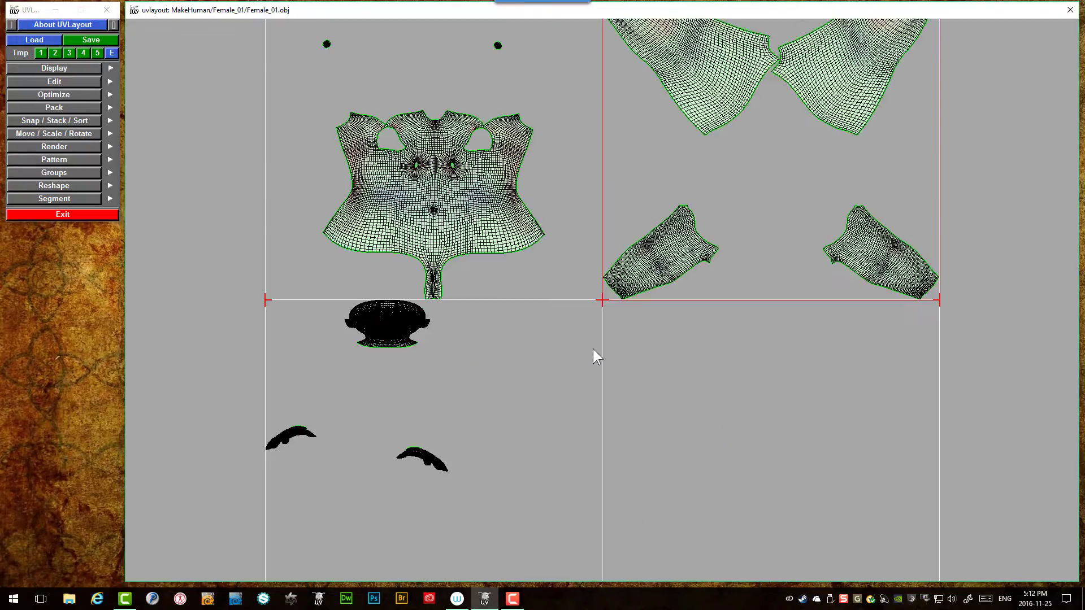
{"action": "right_click_drag", "start_coordinate": [569, 287], "coordinate": [528, 193]}
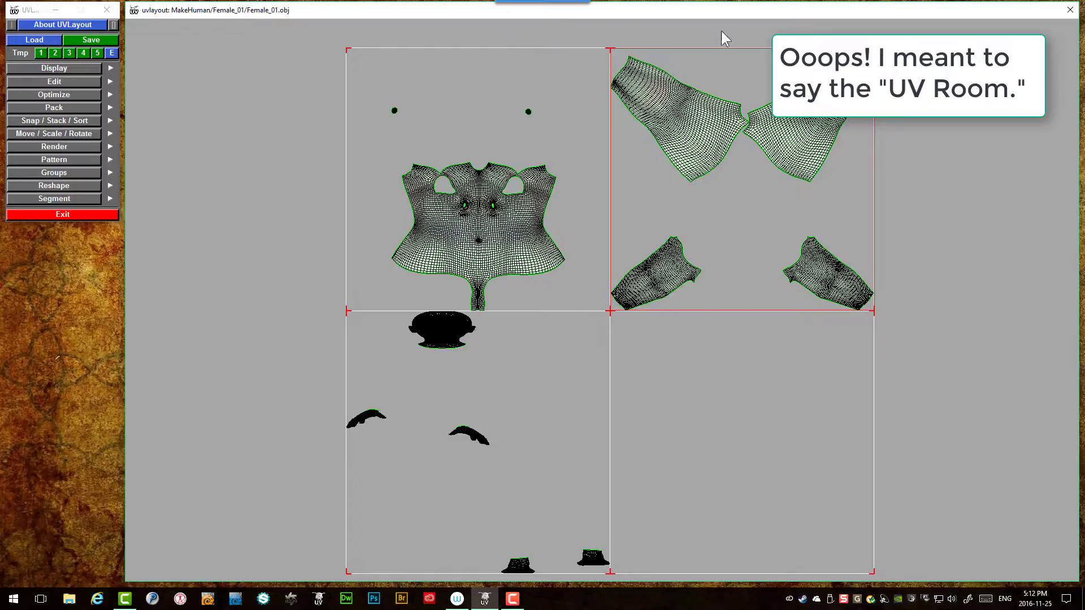
{"action": "right_click_drag", "start_coordinate": [438, 377], "coordinate": [534, 298]}
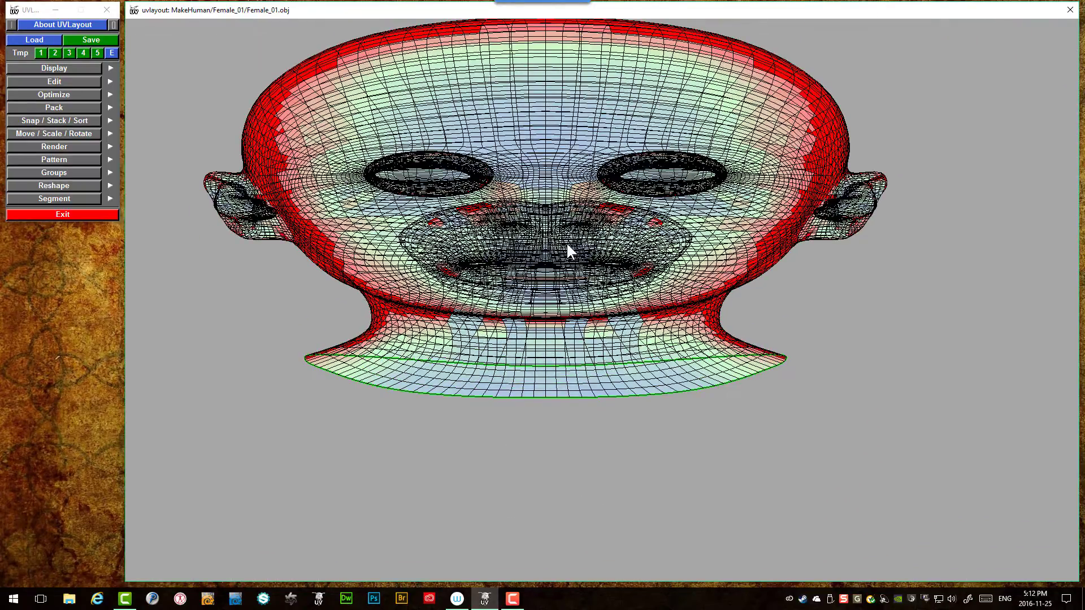
{"action": "right_click_drag", "start_coordinate": [567, 244], "coordinate": [543, 480]}
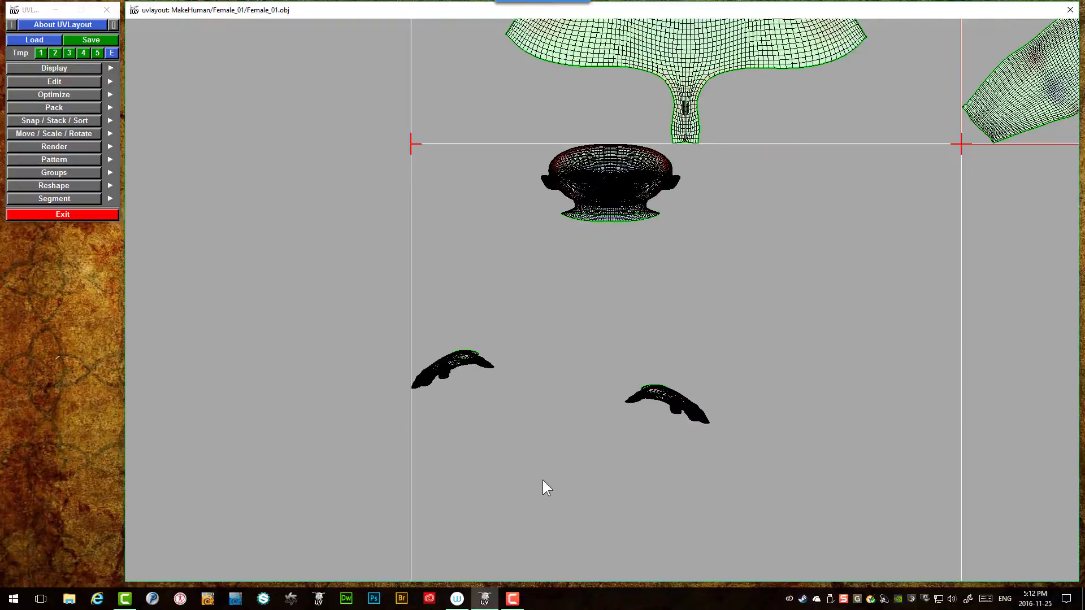
{"action": "middle_click_drag", "start_coordinate": [617, 152], "coordinate": [619, 199]}
{"action": "scroll", "coordinate": [619, 199], "scroll_direction": "up", "scroll_amount": 4}
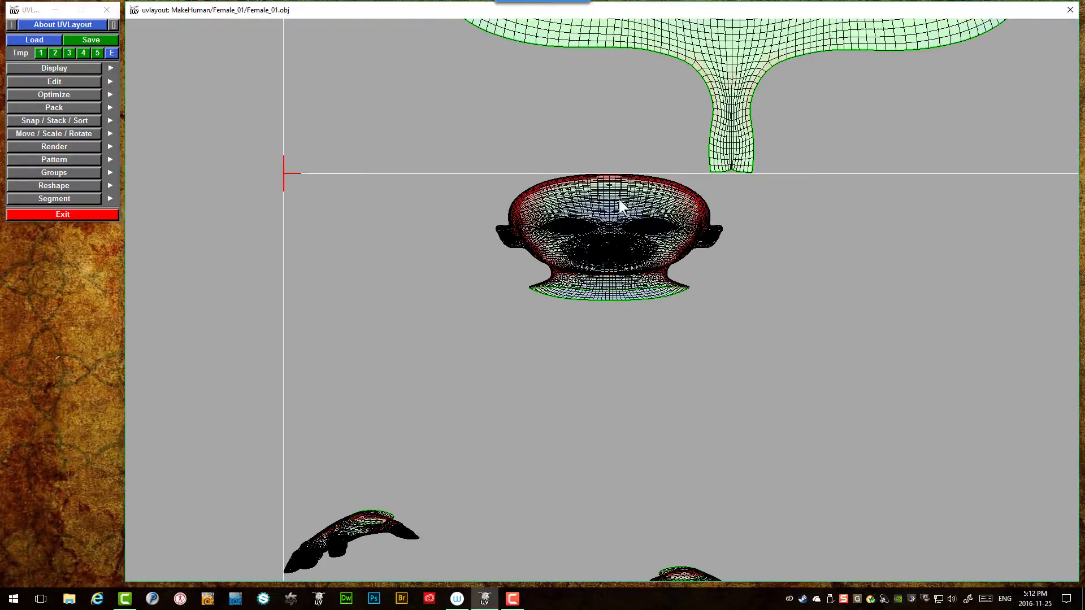
{"action": "scroll", "coordinate": [624, 276], "scroll_direction": "up", "scroll_amount": 3}
{"action": "middle_click_drag", "start_coordinate": [623, 277], "coordinate": [603, 262]}
{"action": "scroll", "coordinate": [602, 260], "scroll_direction": "up", "scroll_amount": 3}
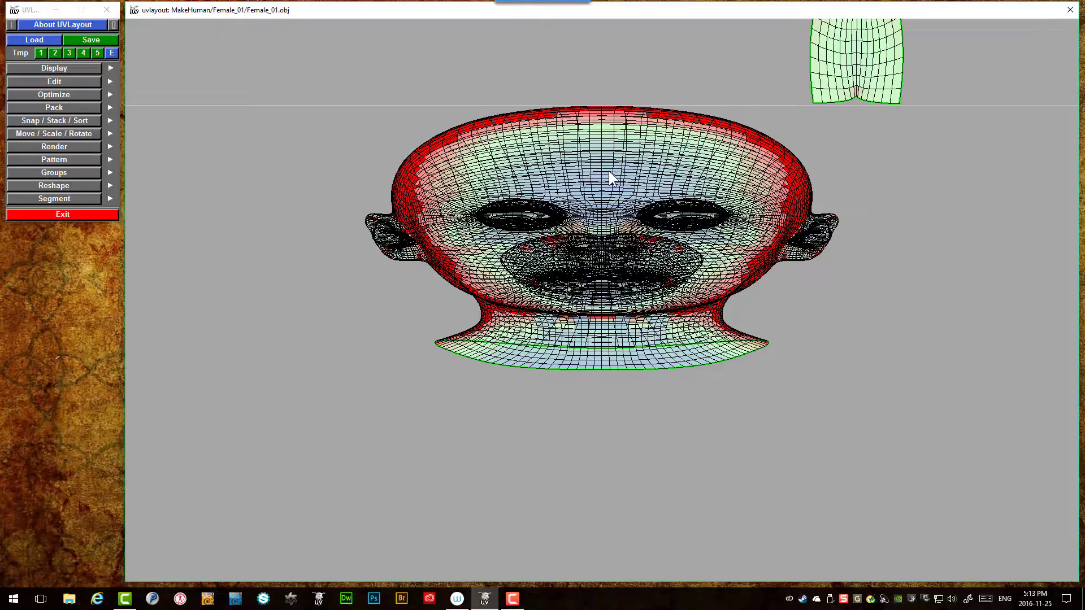
{"action": "key", "text": "d"}
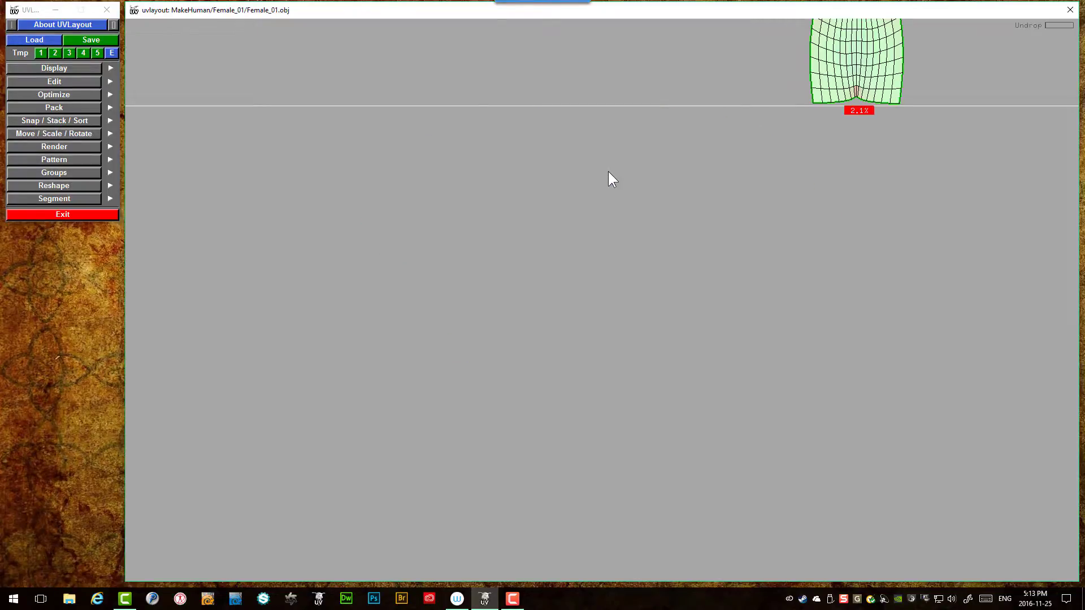
Drop both hand shells and both foot shells out of UV space
{"action": "right_click_drag", "start_coordinate": [588, 399], "coordinate": [421, 460]}
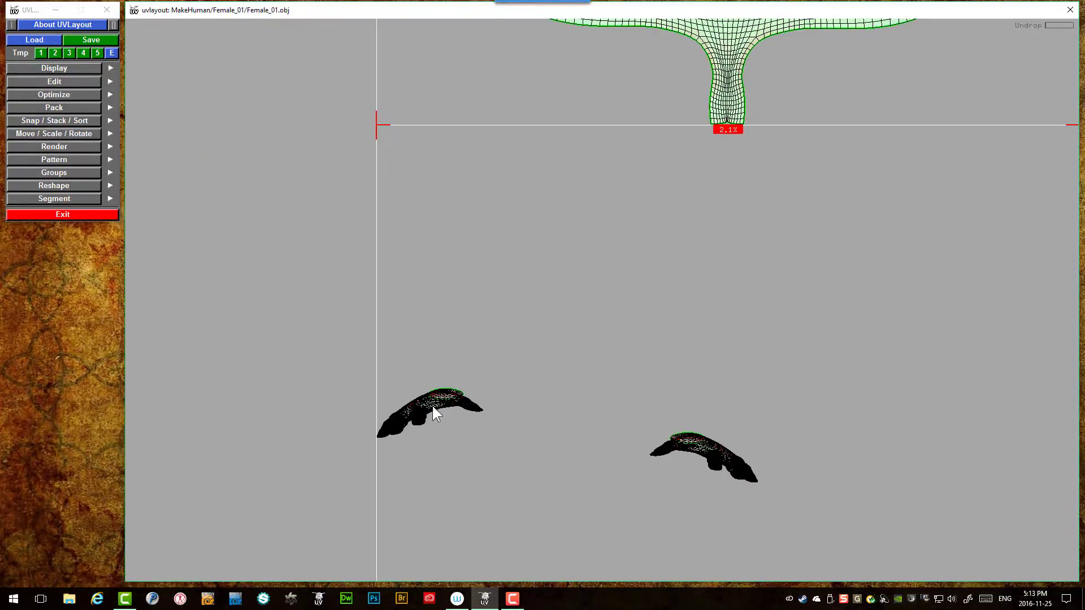
{"action": "key", "text": "d"}
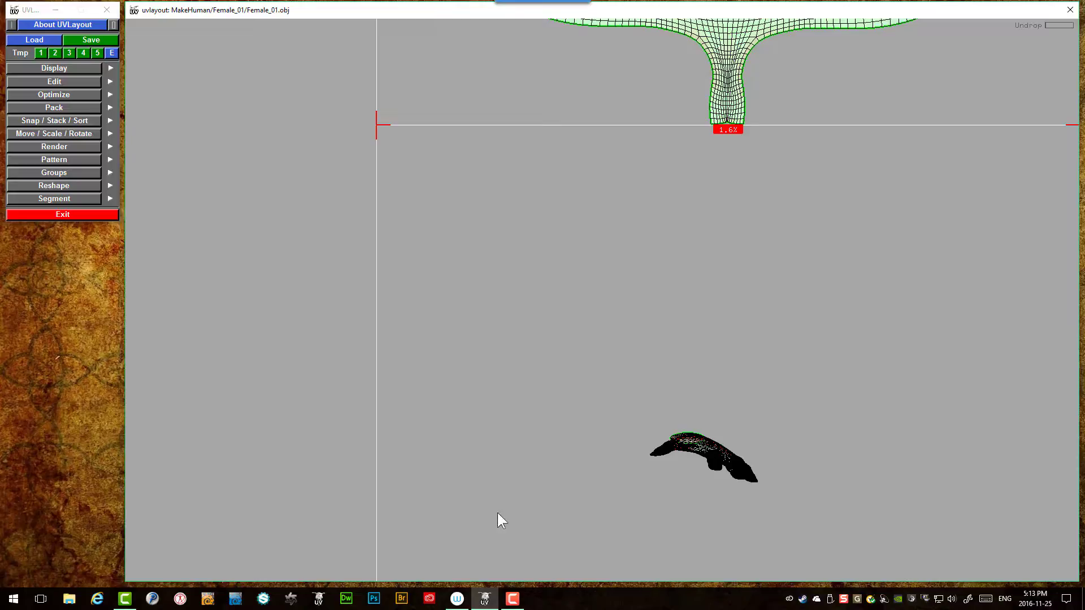
{"action": "key", "text": "shift+d"}
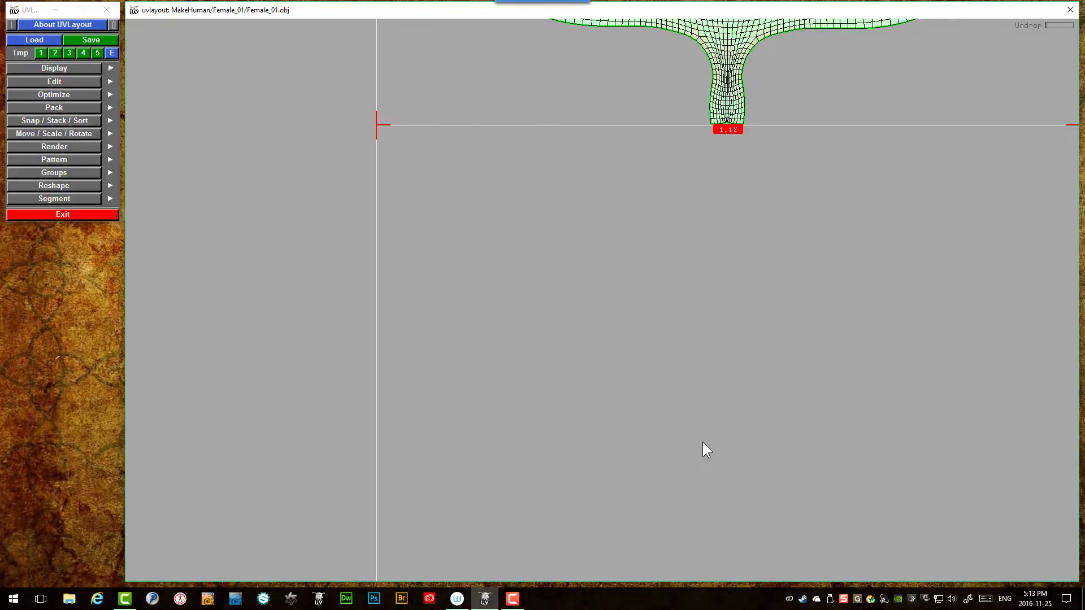
{"action": "right_click_drag", "start_coordinate": [703, 442], "coordinate": [824, 473]}
{"action": "key", "text": "d"}
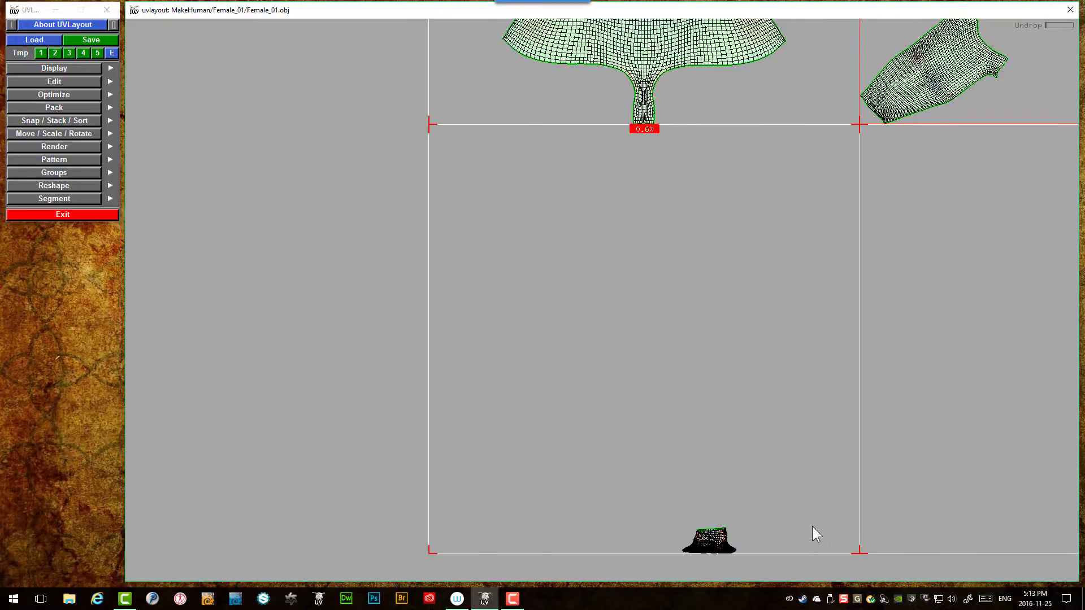
{"action": "key", "text": "d"}
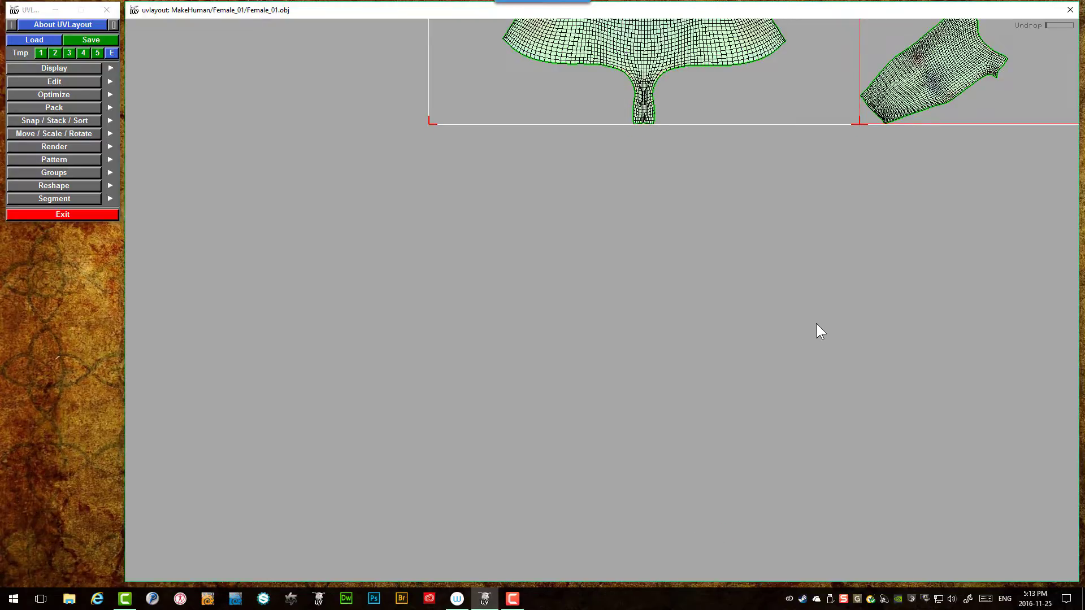
Switch to the Edit view and examine the dropped head, hands and feet
{"action": "key", "text": "2"}
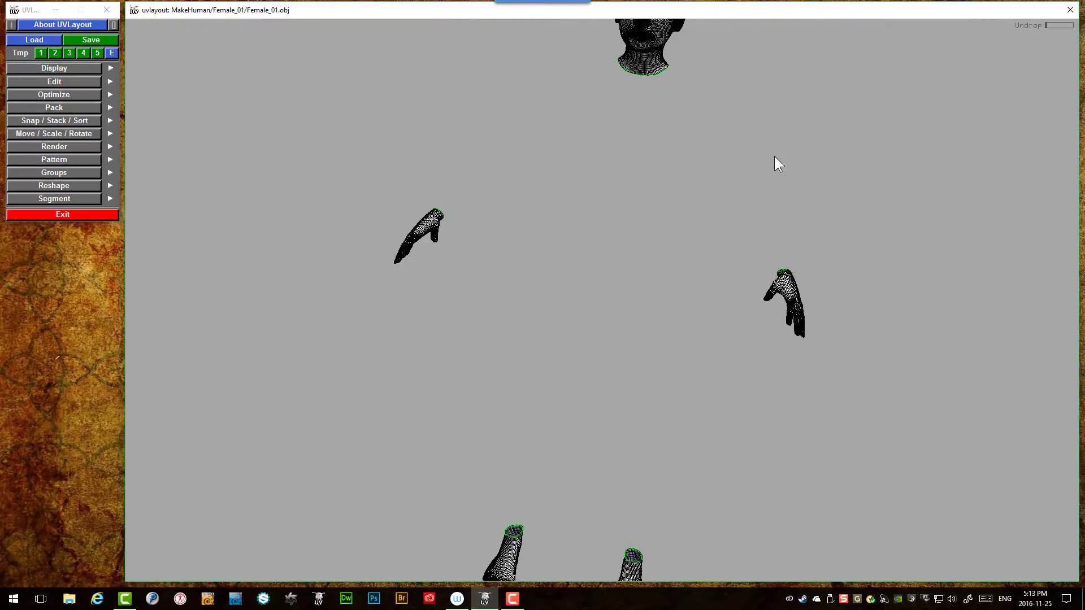
{"action": "mouse_move", "coordinate": [545, 117]}
{"action": "left_mouse_down"}
{"action": "mouse_move", "coordinate": [550, 165]}
{"action": "mouse_move", "coordinate": [642, 154]}
{"action": "mouse_move", "coordinate": [535, 107]}
{"action": "left_mouse_up"}
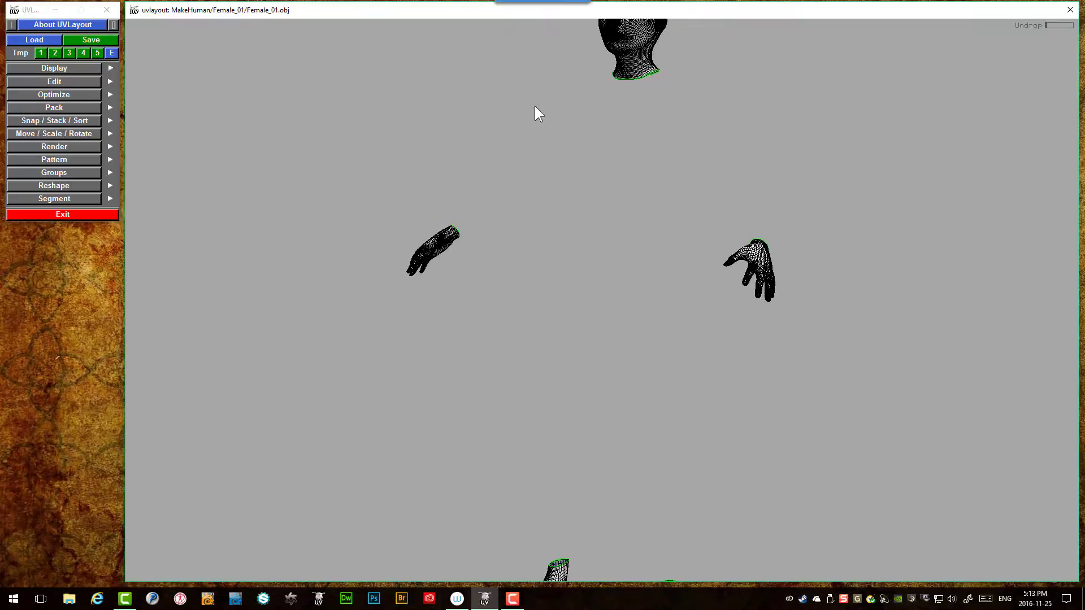
{"action": "left_click_drag", "start_coordinate": [576, 229], "coordinate": [510, 348]}
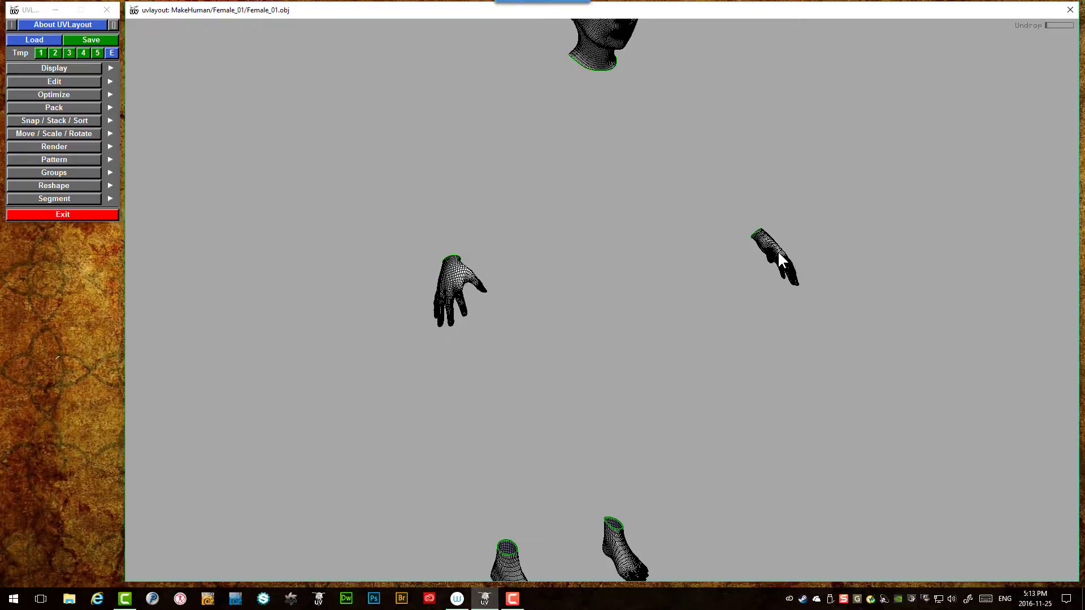
{"action": "left_click_drag", "start_coordinate": [710, 269], "coordinate": [684, 255]}
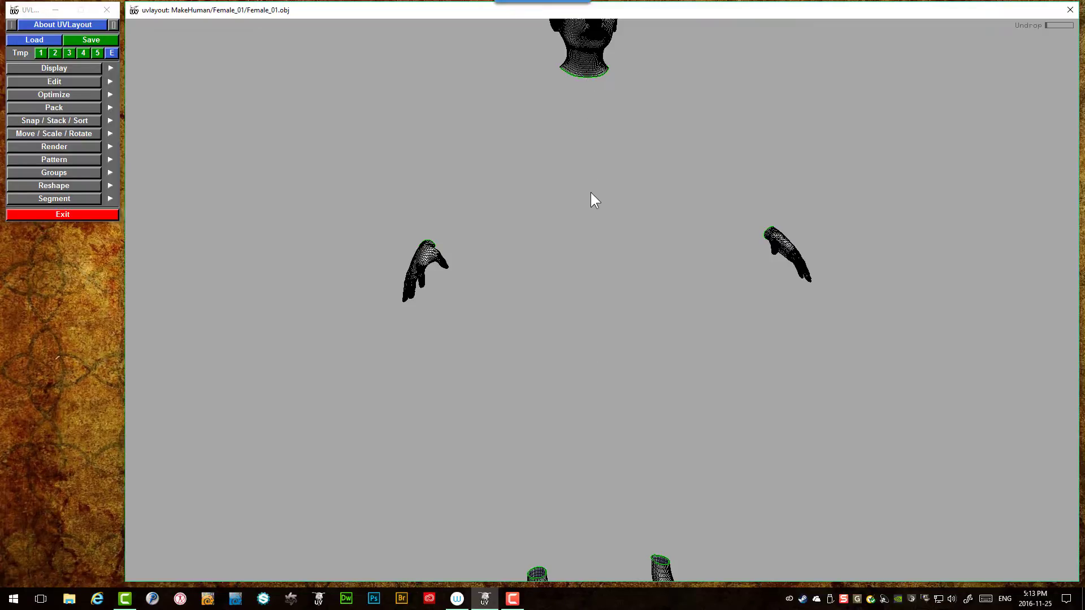
{"action": "scroll", "coordinate": [594, 81], "scroll_direction": "down", "scroll_amount": 1}
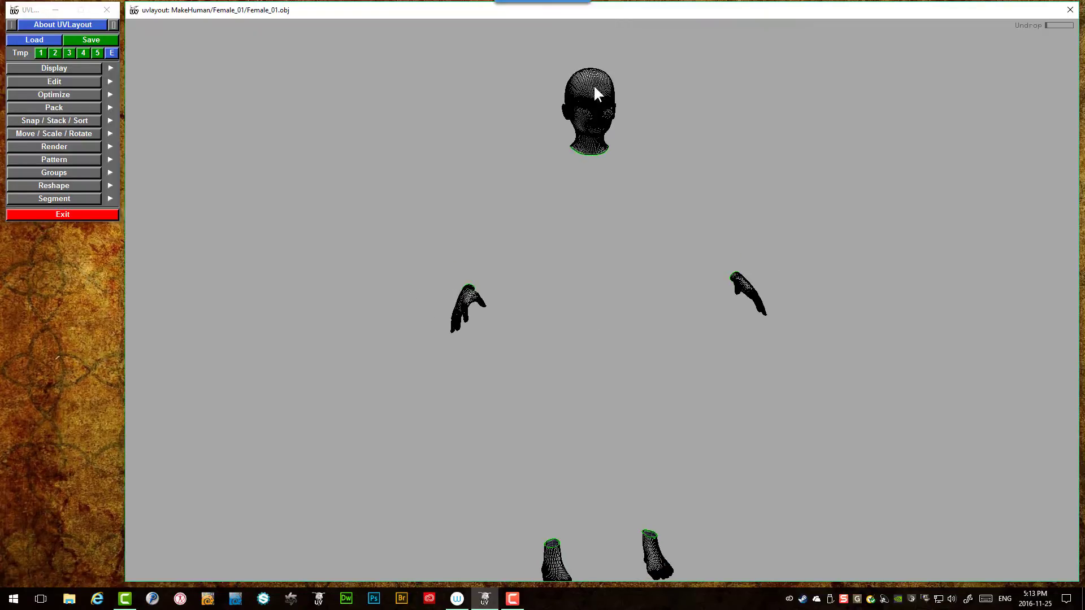
Find the head's symmetry using a centre-line edge on the bridge of the nose
{"action": "scroll", "coordinate": [594, 143], "scroll_direction": "up", "scroll_amount": 2}
{"action": "scroll", "coordinate": [601, 170], "scroll_direction": "up", "scroll_amount": 4}
{"action": "scroll", "coordinate": [608, 91], "scroll_direction": "up", "scroll_amount": 4}
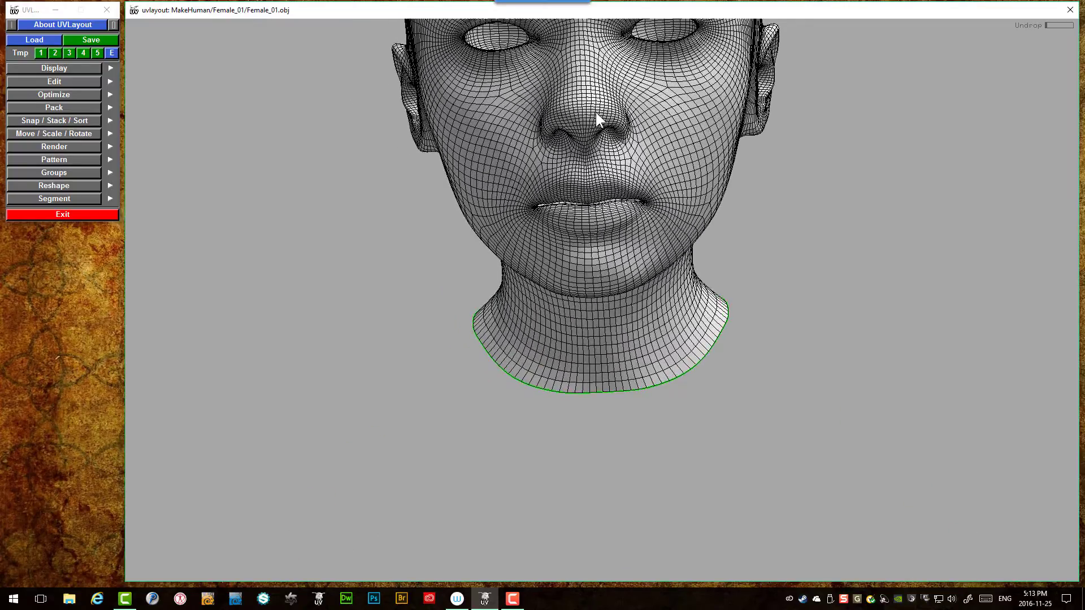
{"action": "scroll", "coordinate": [595, 112], "scroll_direction": "up", "scroll_amount": 3}
{"action": "left_click", "coordinate": [62, 83]}
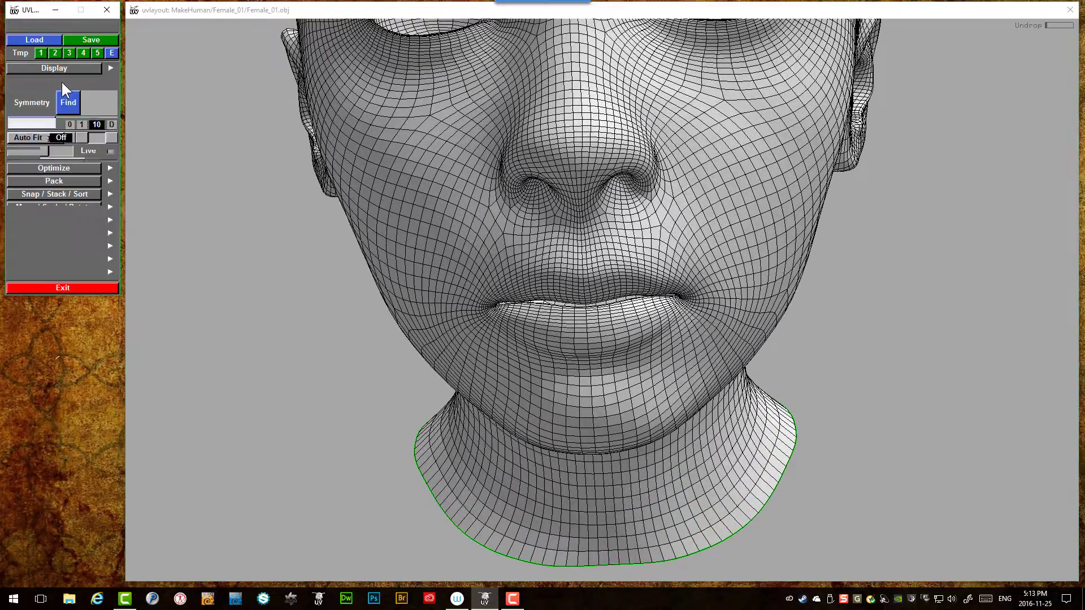
{"action": "left_click", "coordinate": [63, 94]}
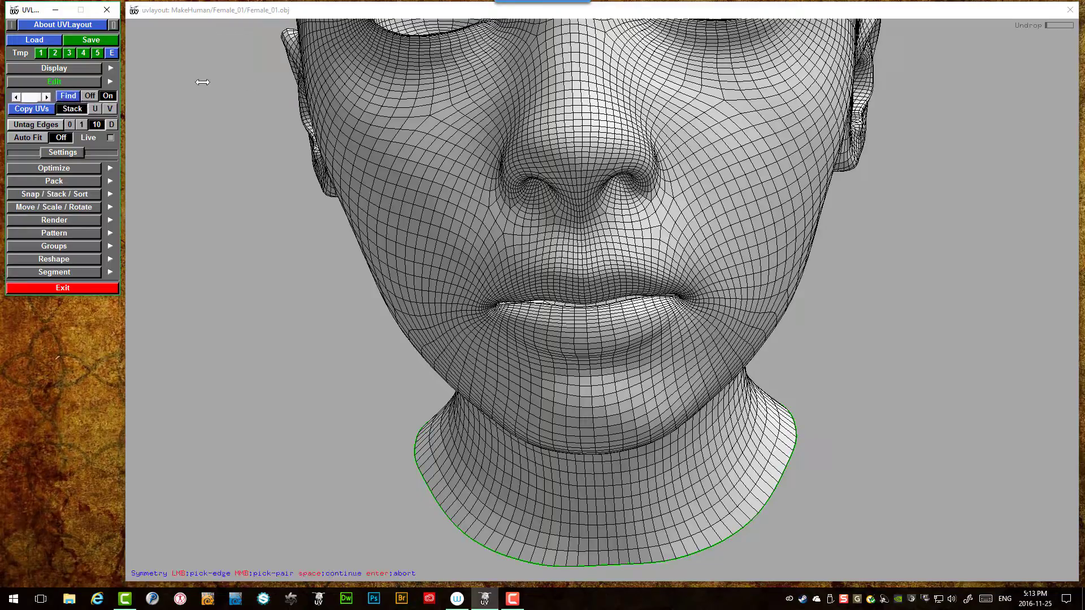
{"action": "left_click", "coordinate": [572, 101]}
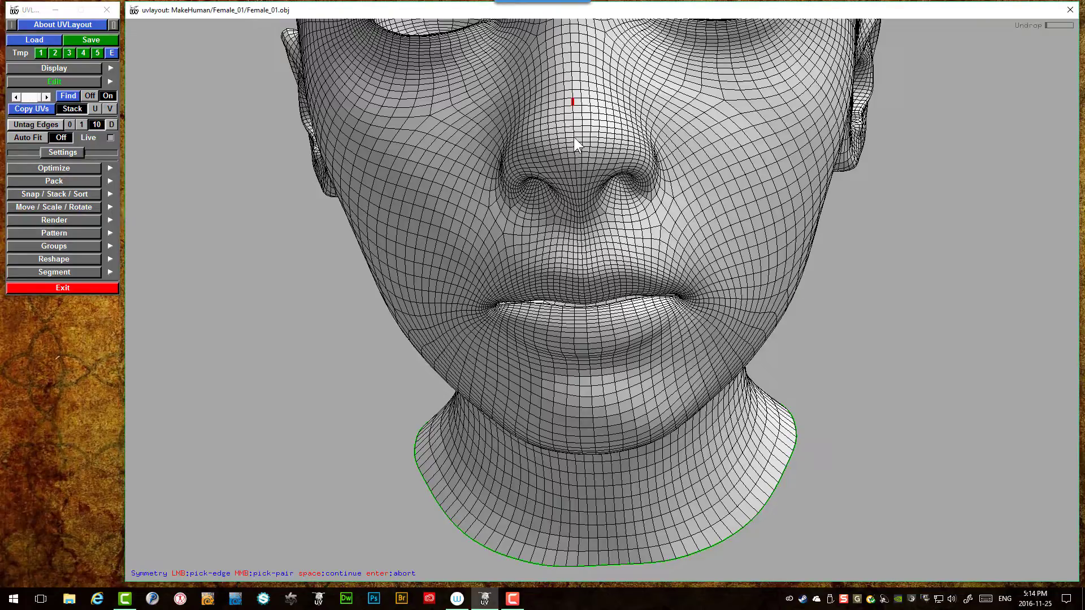
{"action": "key", "text": "space"}
{"action": "scroll", "coordinate": [574, 137], "scroll_direction": "down", "scroll_amount": 5}
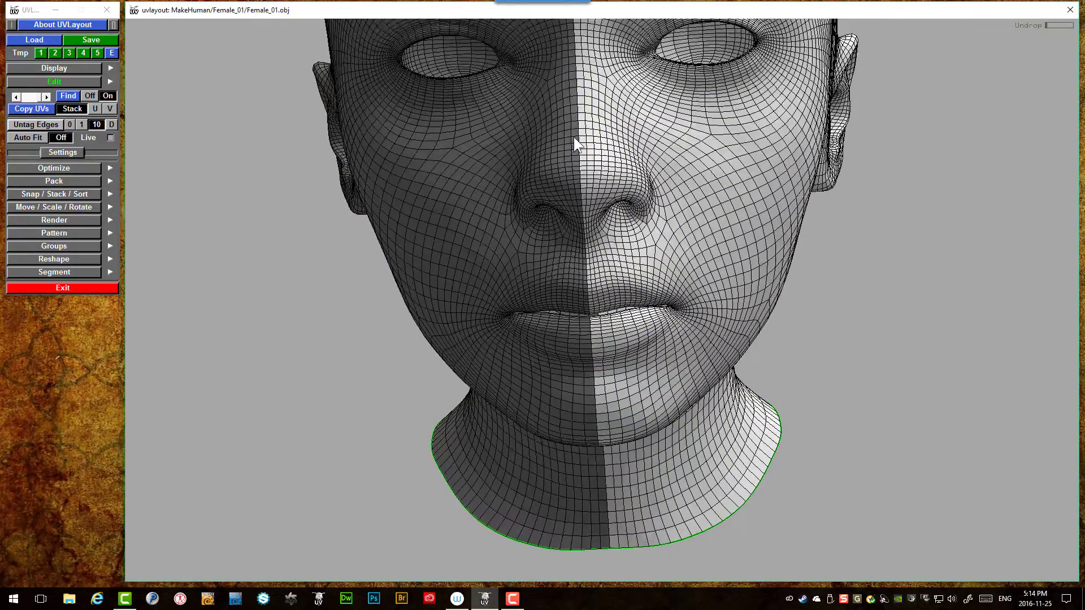
Examine the head's two symmetry halves and compare them with the hands
{"action": "left_click_drag", "start_coordinate": [550, 132], "coordinate": [563, 155]}
{"action": "scroll", "coordinate": [554, 428], "scroll_direction": "down", "scroll_amount": 10}
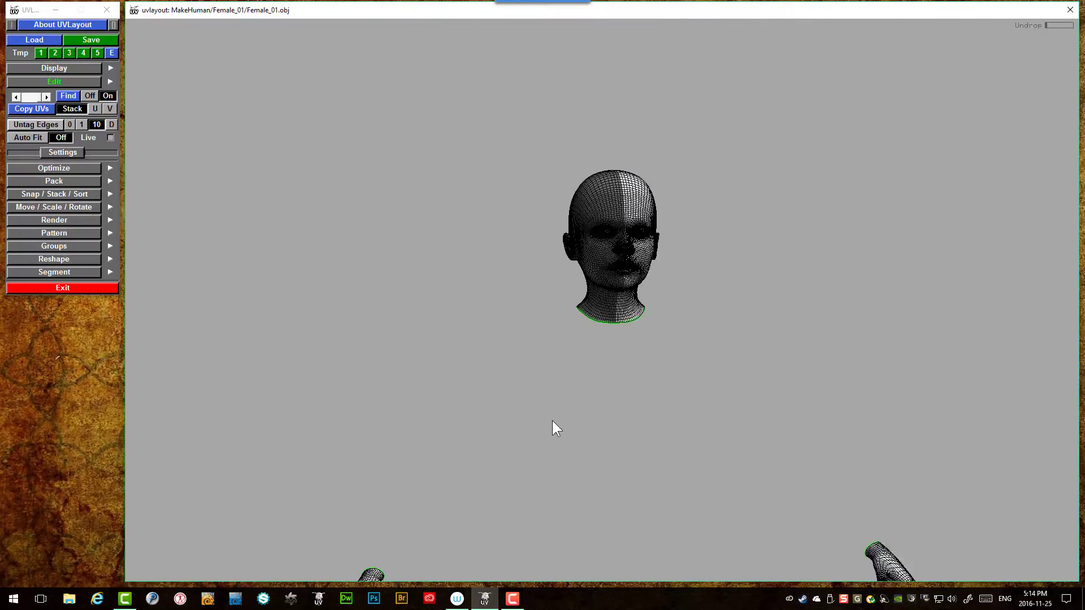
{"action": "scroll", "coordinate": [474, 442], "scroll_direction": "up", "scroll_amount": 5}
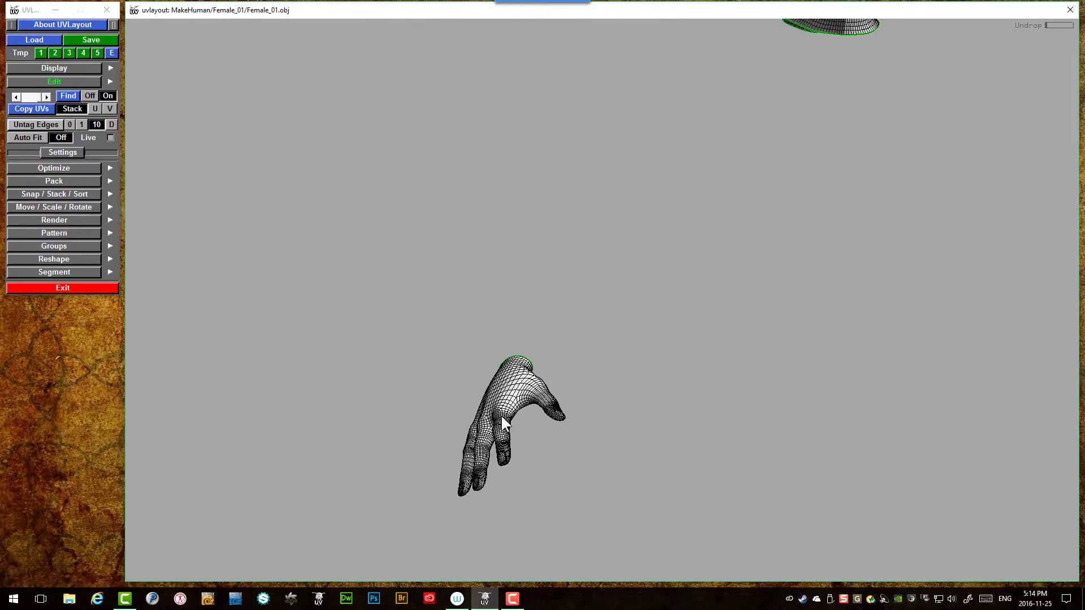
{"action": "left_click_drag", "start_coordinate": [501, 416], "coordinate": [897, 319]}
{"action": "scroll", "coordinate": [933, 299], "scroll_direction": "up", "scroll_amount": 5}
{"action": "left_click_drag", "start_coordinate": [530, 192], "coordinate": [571, 215]}
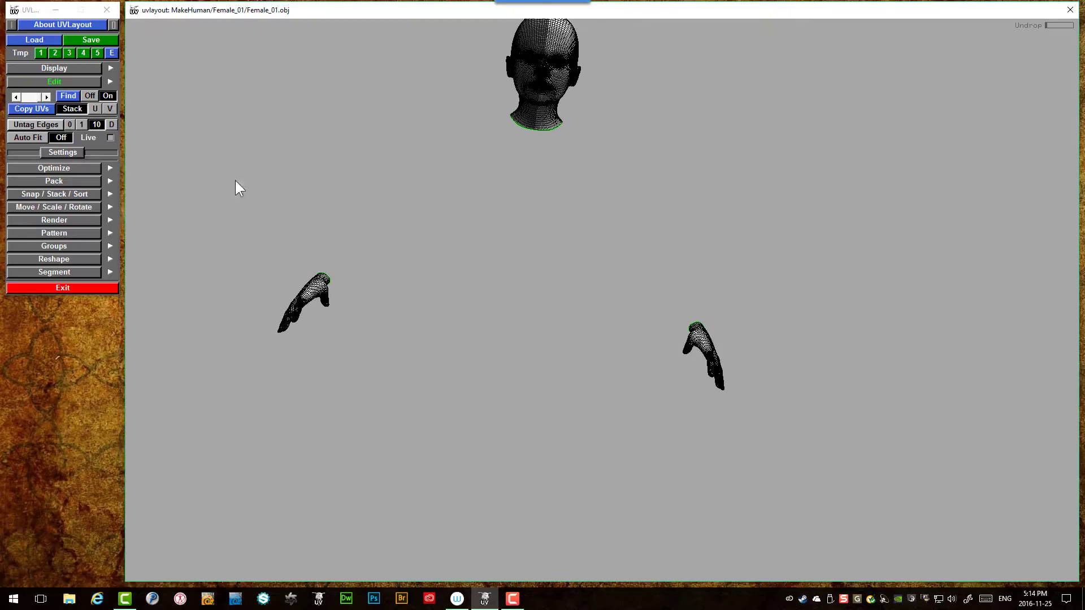
Switch to the 3D view and examine the seams and distortion colouring around the torso and shoulders
{"action": "key", "text": "3"}
{"action": "right_click_drag", "start_coordinate": [579, 278], "coordinate": [568, 338]}
{"action": "mouse_move", "coordinate": [570, 341]}
{"action": "left_mouse_down"}
{"action": "mouse_move", "coordinate": [629, 339]}
{"action": "mouse_move", "coordinate": [551, 311]}
{"action": "mouse_move", "coordinate": [553, 352]}
{"action": "left_mouse_up"}
{"action": "right_click_drag", "start_coordinate": [621, 354], "coordinate": [650, 284]}
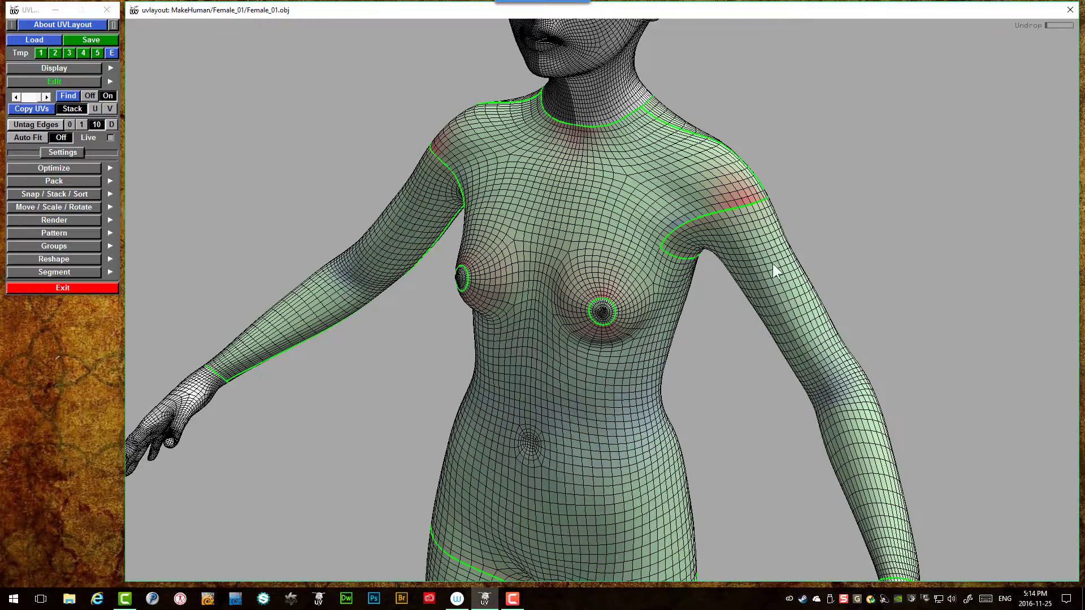
Examine the torso, arms and hands of the body in 3D, comparing the dropped hands with the flattened shells
{"action": "right_click_drag", "start_coordinate": [558, 315], "coordinate": [550, 382]}
{"action": "left_click_drag", "start_coordinate": [551, 382], "coordinate": [371, 324]}
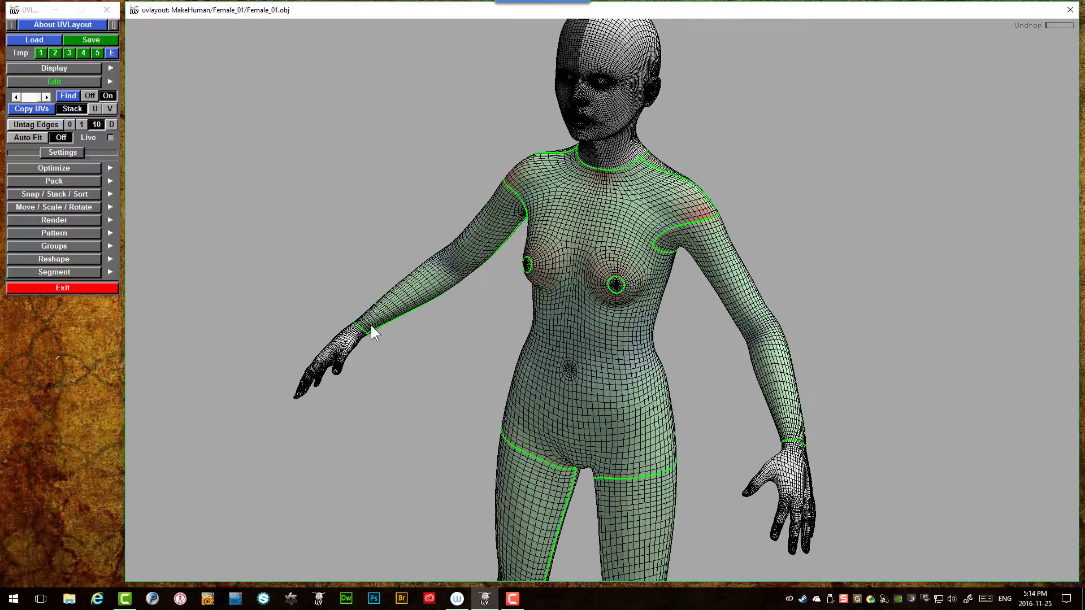
{"action": "scroll", "coordinate": [599, 110], "scroll_direction": "up", "scroll_amount": 2}
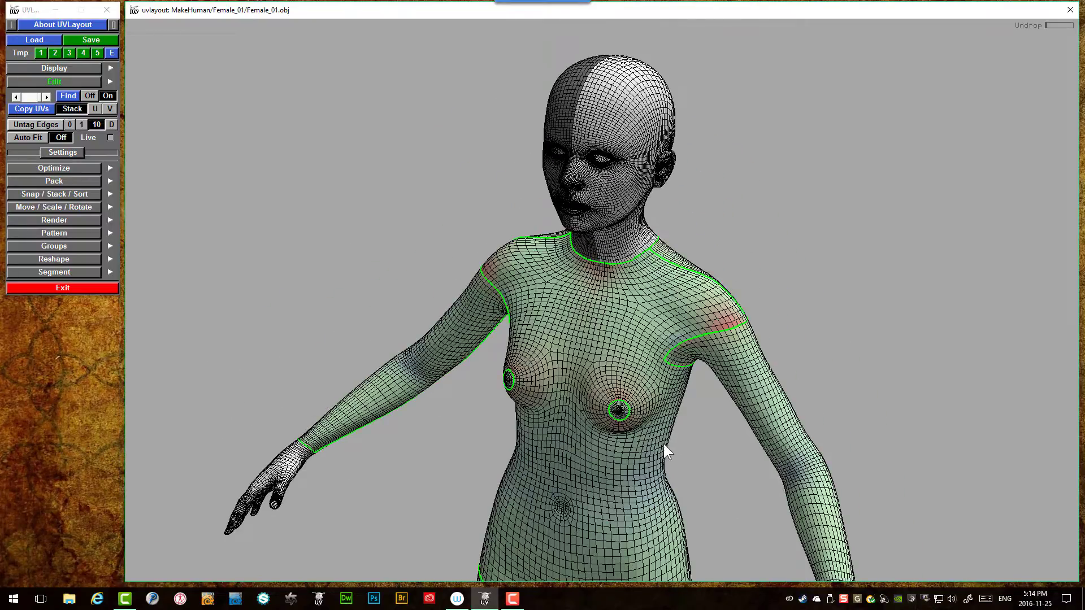
{"action": "scroll", "coordinate": [710, 485], "scroll_direction": "down", "scroll_amount": 2}
{"action": "scroll", "coordinate": [689, 390], "scroll_direction": "up", "scroll_amount": 5}
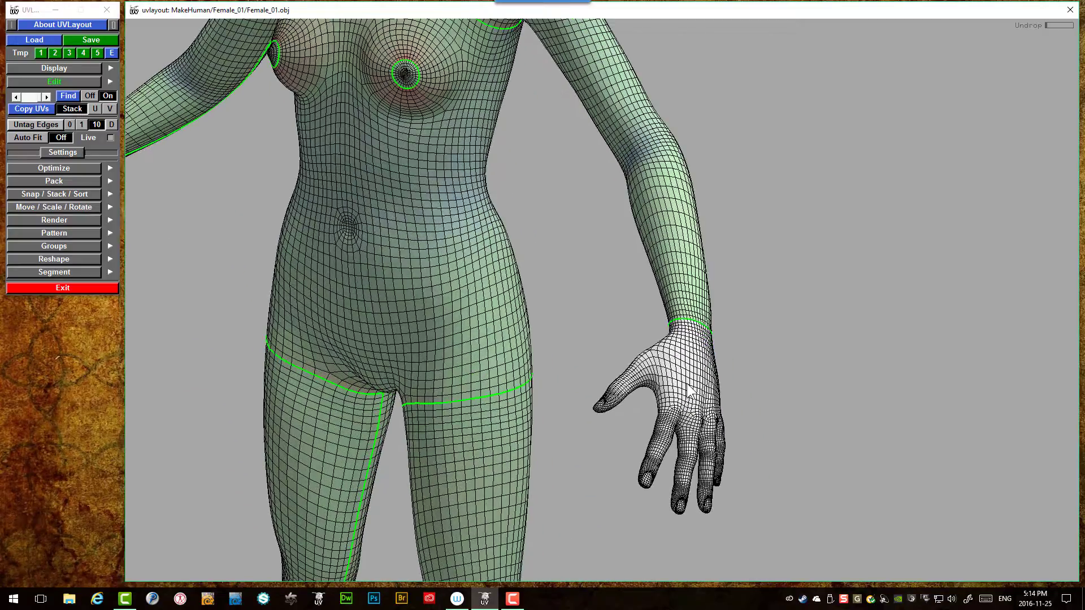
{"action": "scroll", "coordinate": [690, 390], "scroll_direction": "up", "scroll_amount": 4}
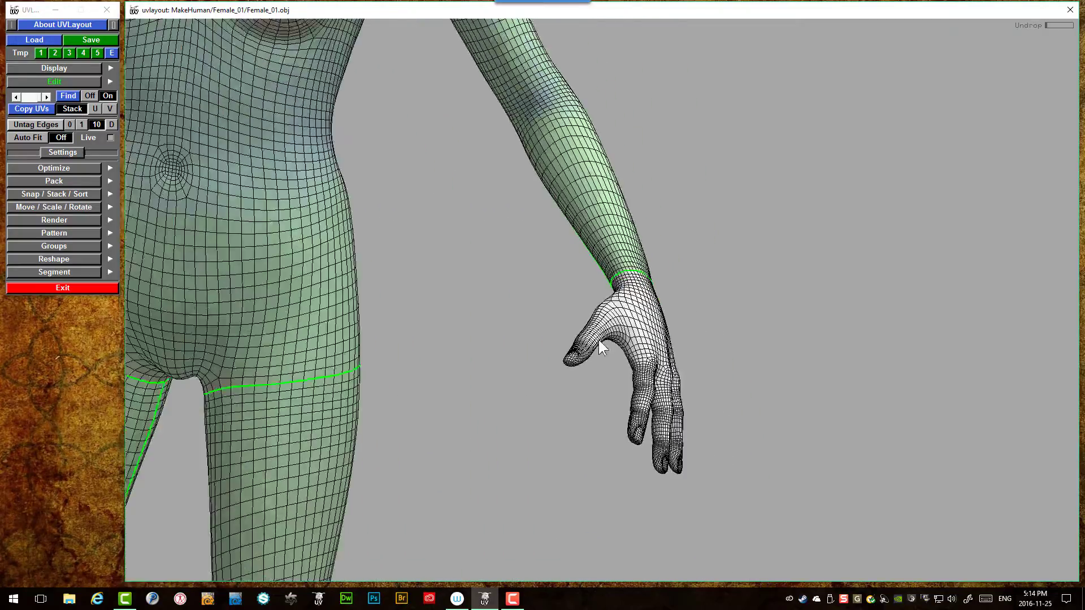
{"action": "scroll", "coordinate": [602, 347], "scroll_direction": "down", "scroll_amount": 3}
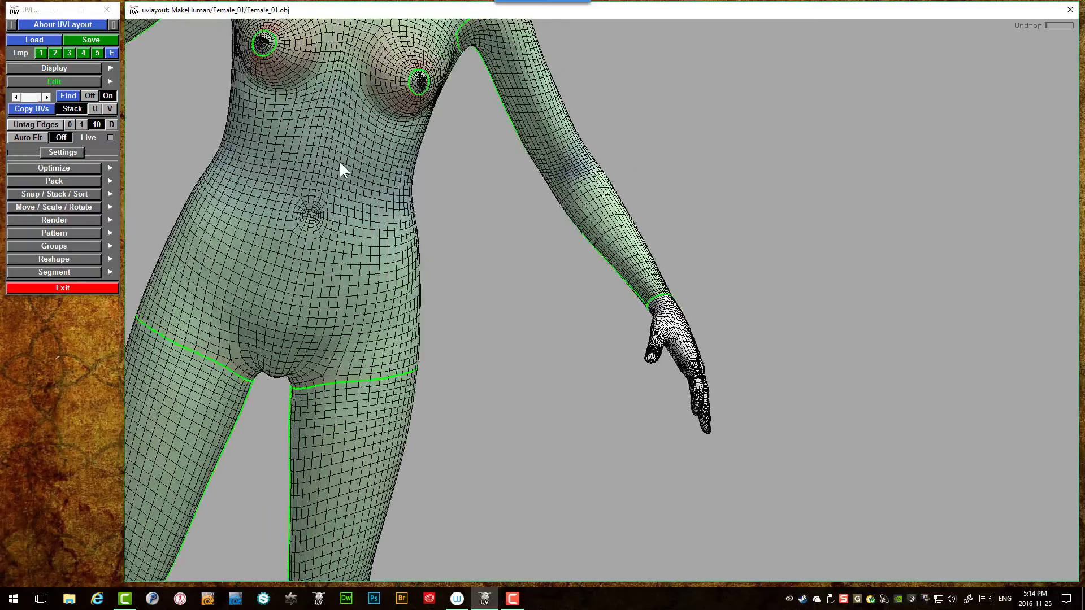
{"action": "left_click_drag", "start_coordinate": [340, 161], "coordinate": [327, 156]}
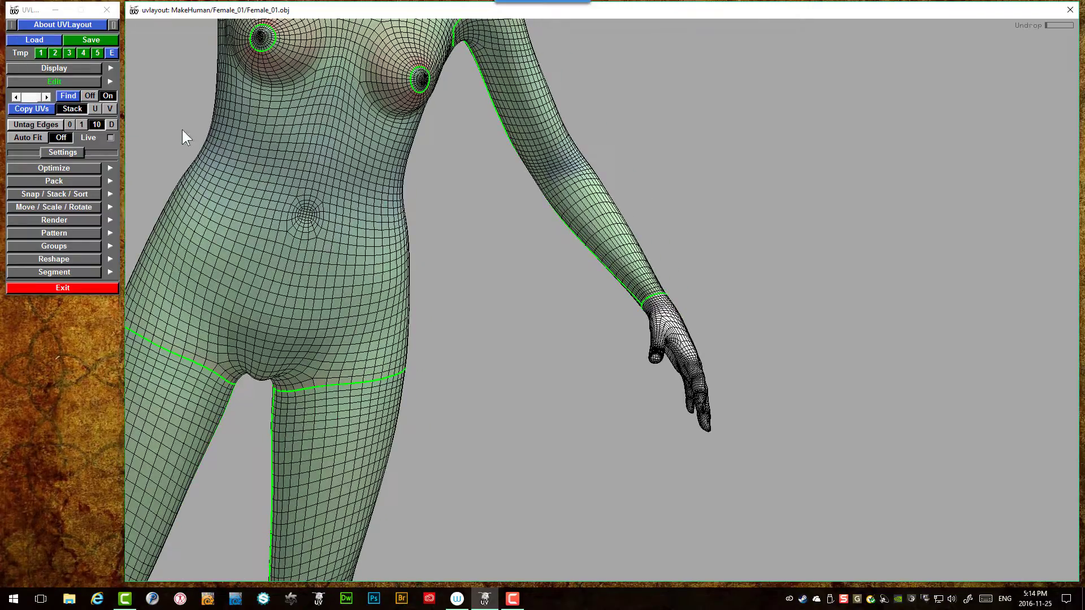
Find the body's symmetry using a centre-line edge on the abdomen just above the navel
{"action": "left_click", "coordinate": [70, 95]}
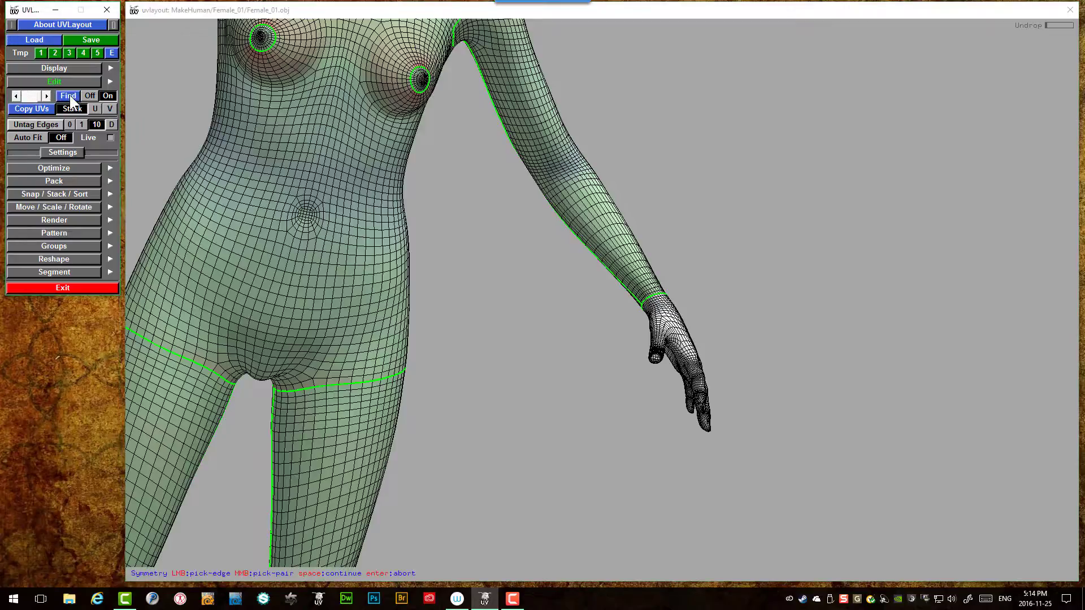
{"action": "right_click_drag", "start_coordinate": [291, 151], "coordinate": [355, 207]}
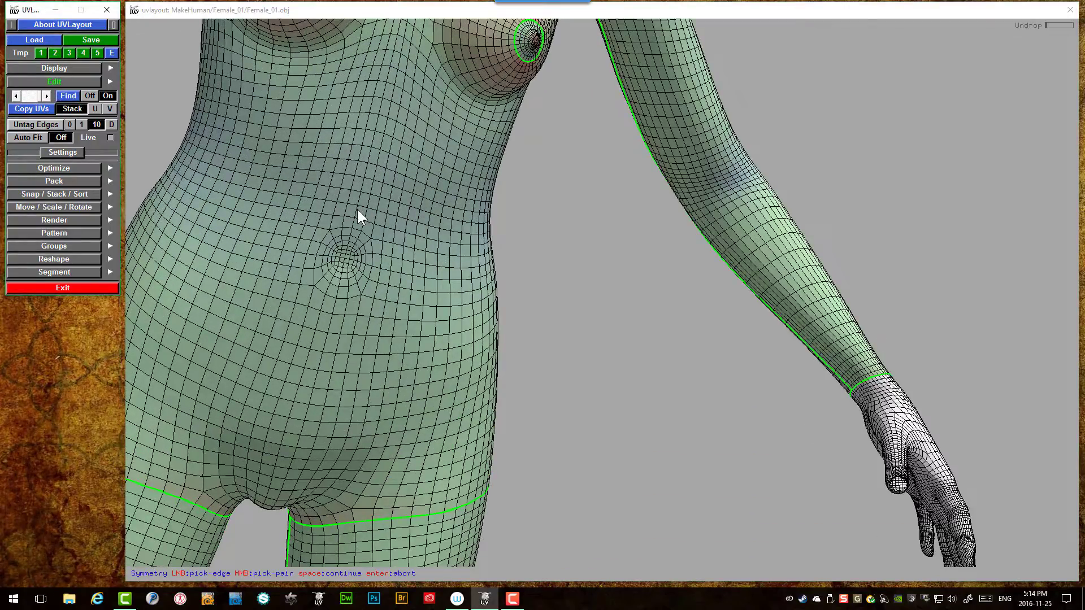
{"action": "left_click", "coordinate": [358, 210]}
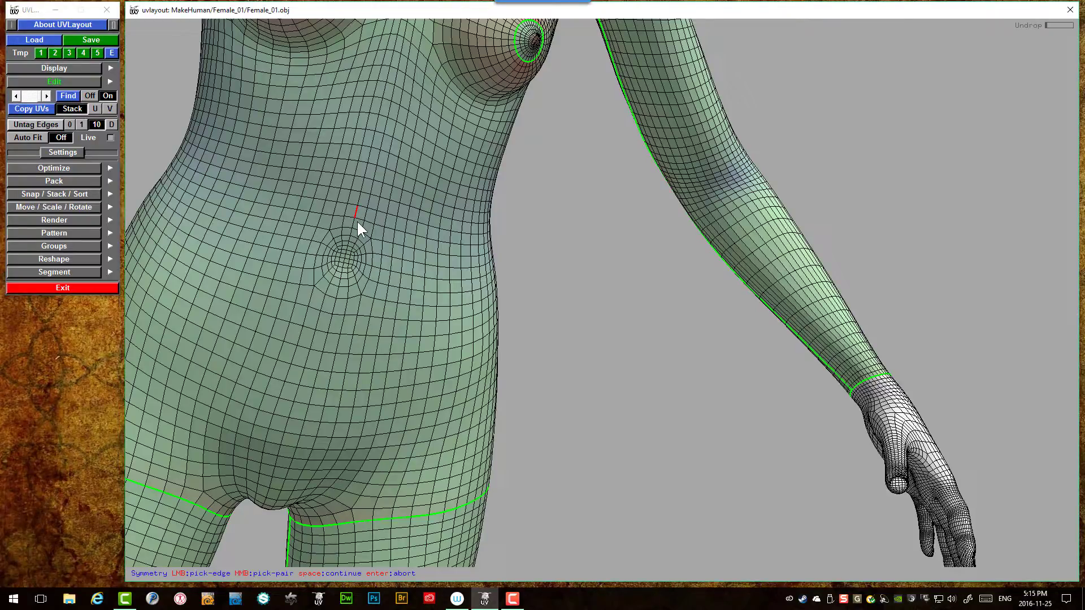
{"action": "key", "text": "space"}
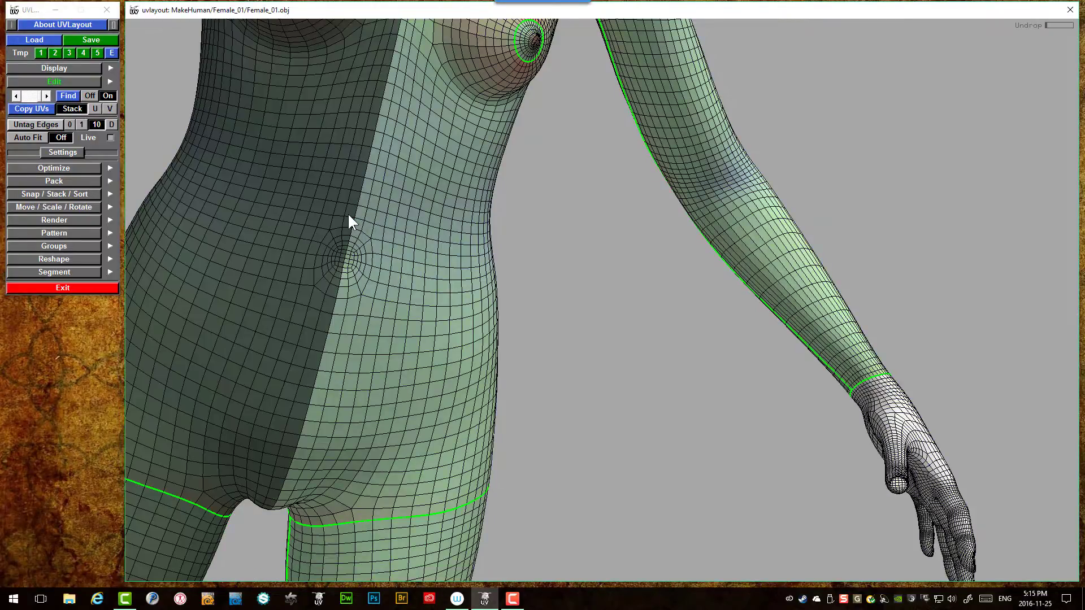
Examine the symmetry halves across the whole body, and switch to the Edit view to inspect the dropped hands up close
{"action": "right_click_drag", "start_coordinate": [351, 223], "coordinate": [351, 218]}
{"action": "left_click_drag", "start_coordinate": [351, 218], "coordinate": [328, 271]}
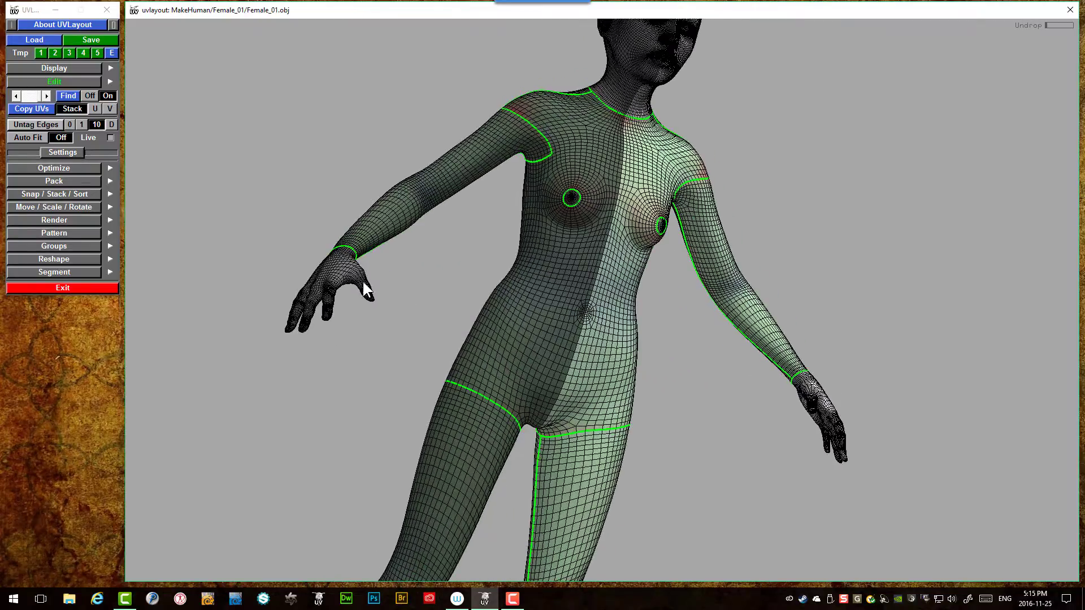
{"action": "right_click_drag", "start_coordinate": [368, 290], "coordinate": [504, 315]}
{"action": "left_click_drag", "start_coordinate": [503, 315], "coordinate": [483, 259]}
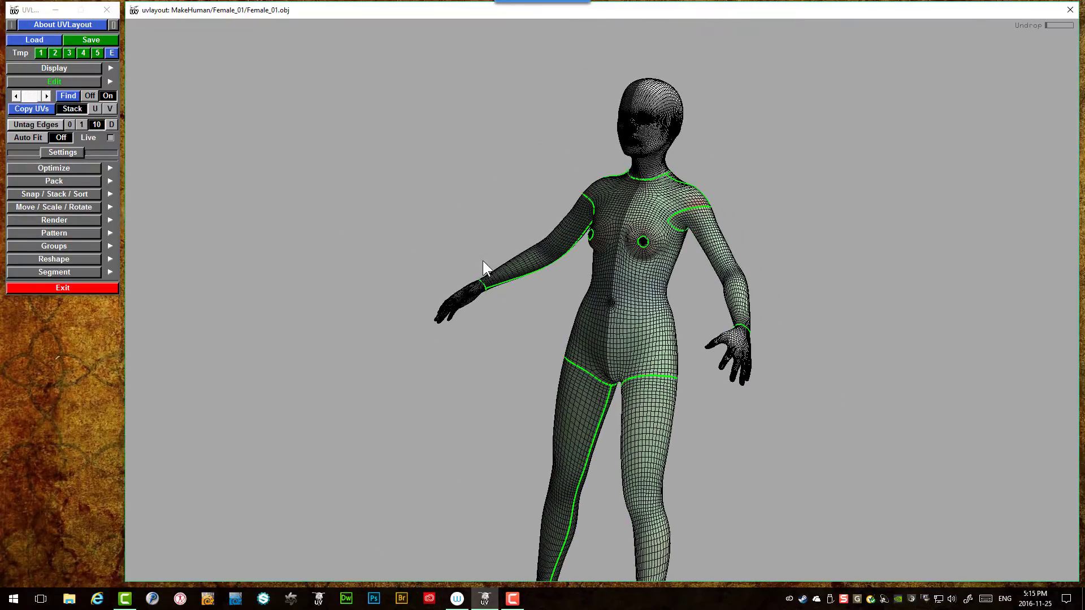
{"action": "key", "text": "2"}
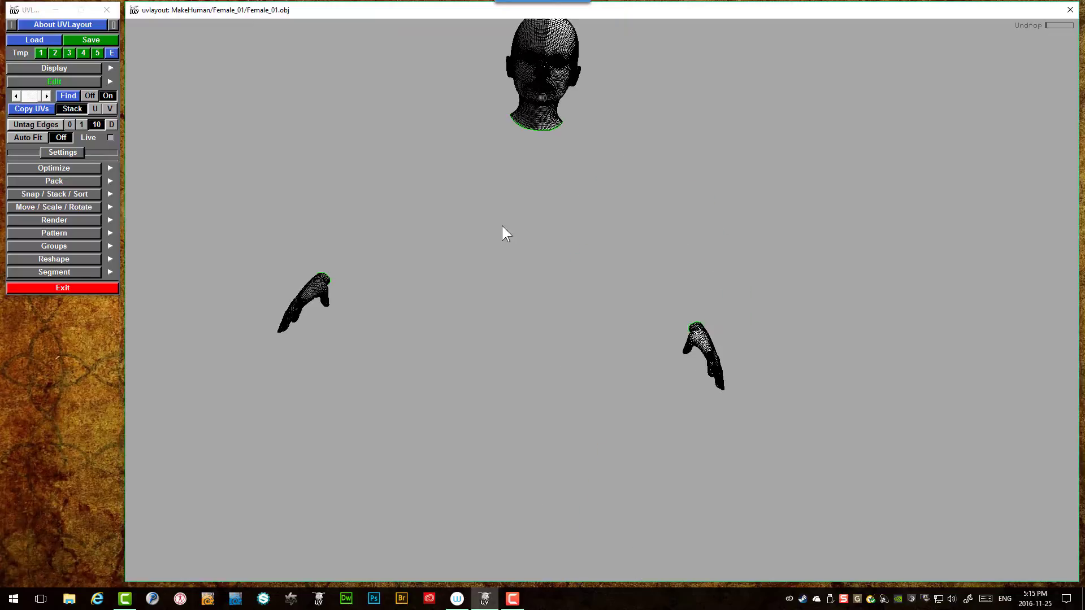
{"action": "left_click_drag", "start_coordinate": [501, 226], "coordinate": [432, 357]}
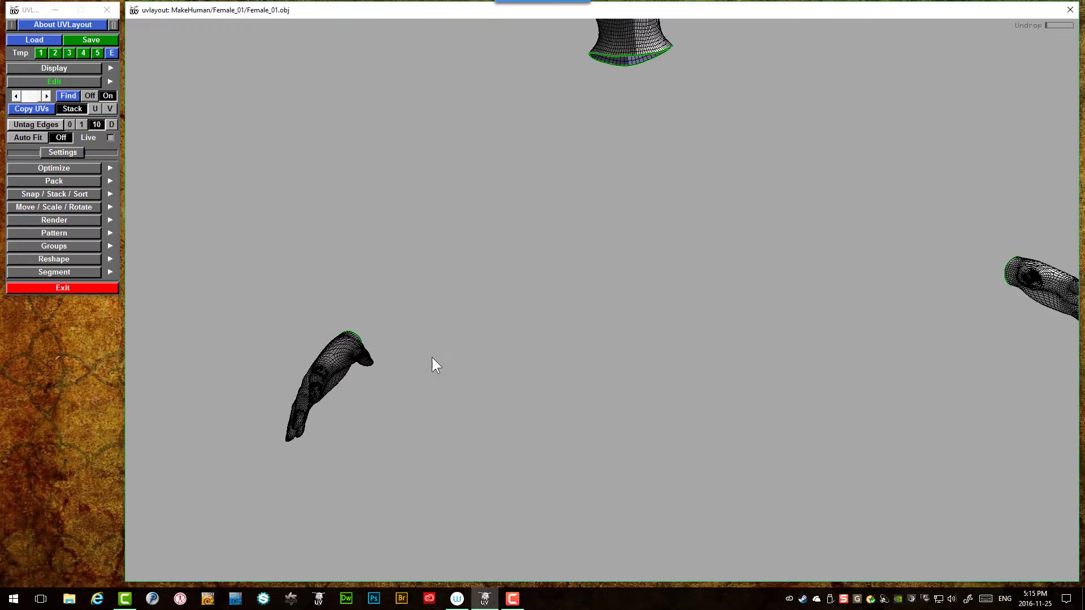
{"action": "right_click_drag", "start_coordinate": [554, 261], "coordinate": [686, 203]}
{"action": "left_click_drag", "start_coordinate": [686, 203], "coordinate": [761, 263]}
{"action": "scroll", "coordinate": [778, 283], "scroll_direction": "up", "scroll_amount": 5}
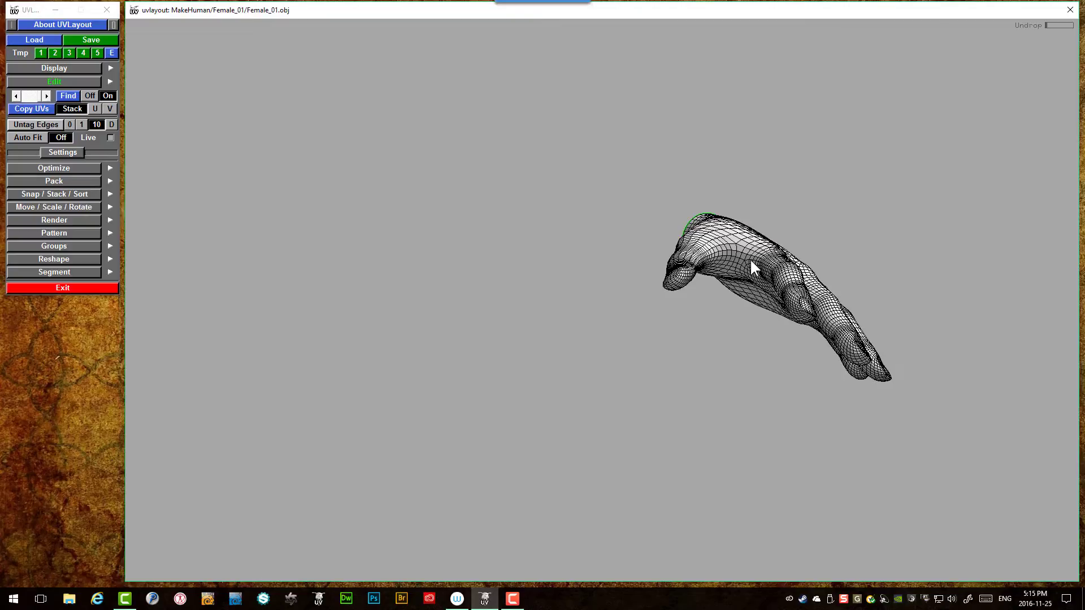